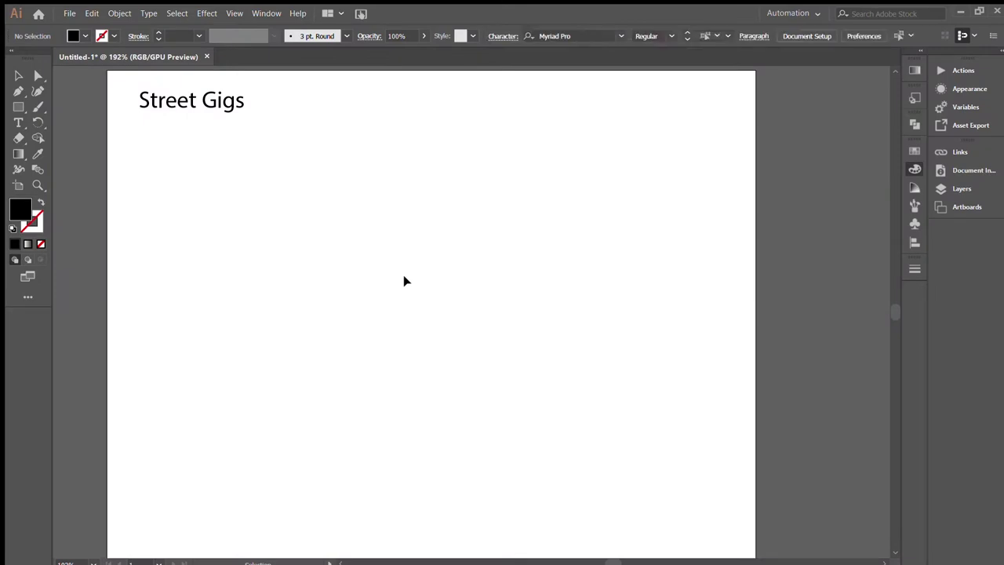
Add a text object under the title listing 'points:', 'mobile', 'connection' and 'street'.
{"action": "key", "text": "t"}
{"action": "left_click", "coordinate": [344, 217]}
{"action": "type", "text": "m"}
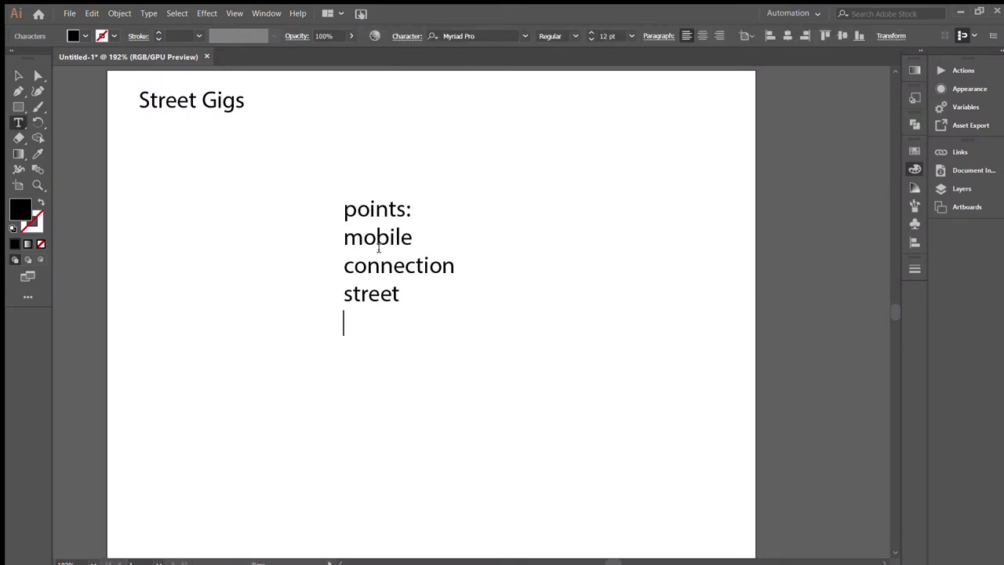
Move the notes beneath the title and draw a tall rectangle for the phone body.
{"action": "left_click_drag", "start_coordinate": [333, 192], "coordinate": [455, 336]}
{"action": "left_click_drag", "start_coordinate": [361, 227], "coordinate": [139, 157]}
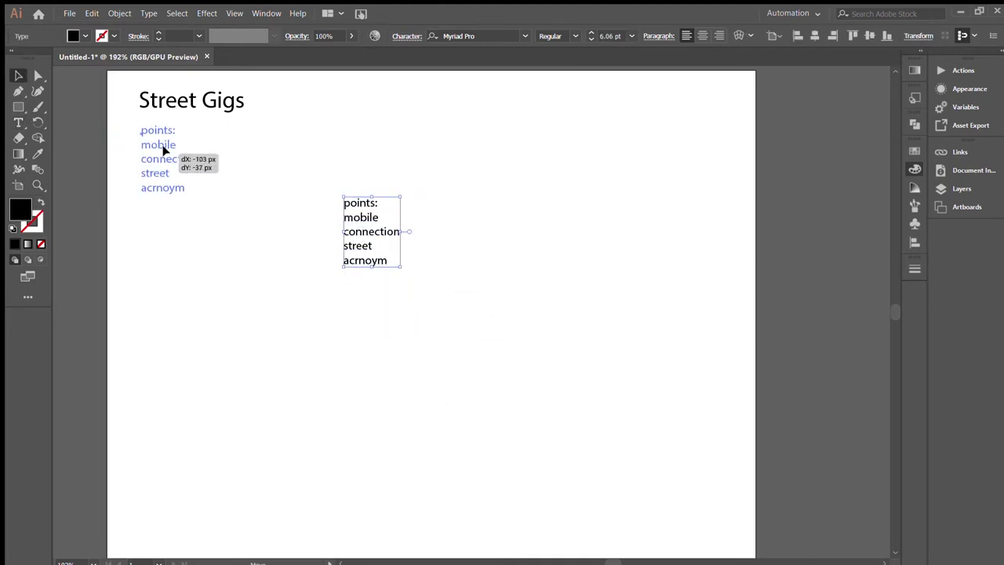
{"action": "key", "text": "m"}
{"action": "mouse_move", "coordinate": [309, 183]}
{"action": "left_mouse_down"}
{"action": "mouse_move", "coordinate": [483, 455]}
{"action": "mouse_move", "coordinate": [481, 443]}
{"action": "left_mouse_up"}
Make the phone rectangle an unfilled 3 pt black outline and shift it right.
{"action": "key", "text": "v"}
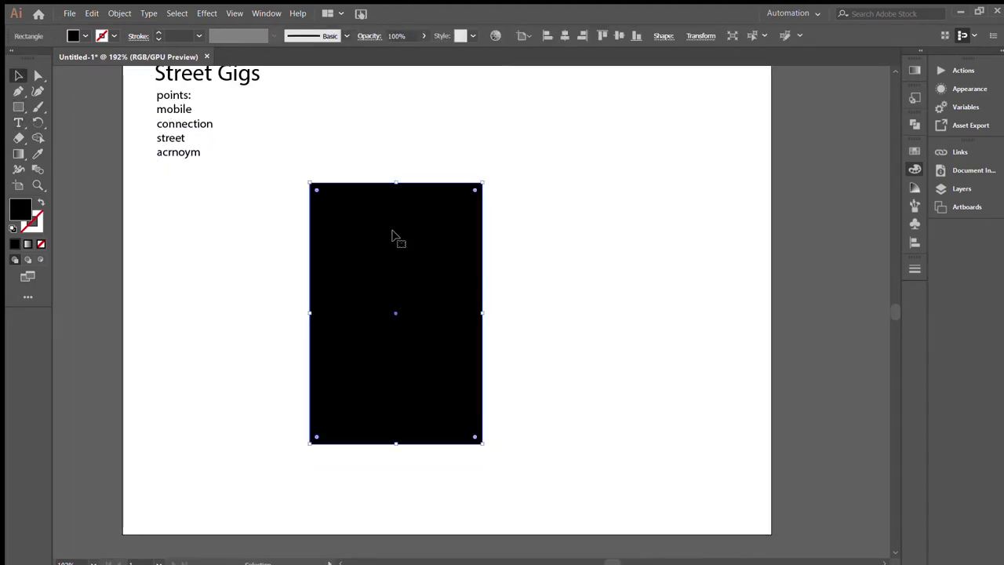
{"action": "left_click", "coordinate": [41, 202]}
{"action": "left_click", "coordinate": [158, 33]}
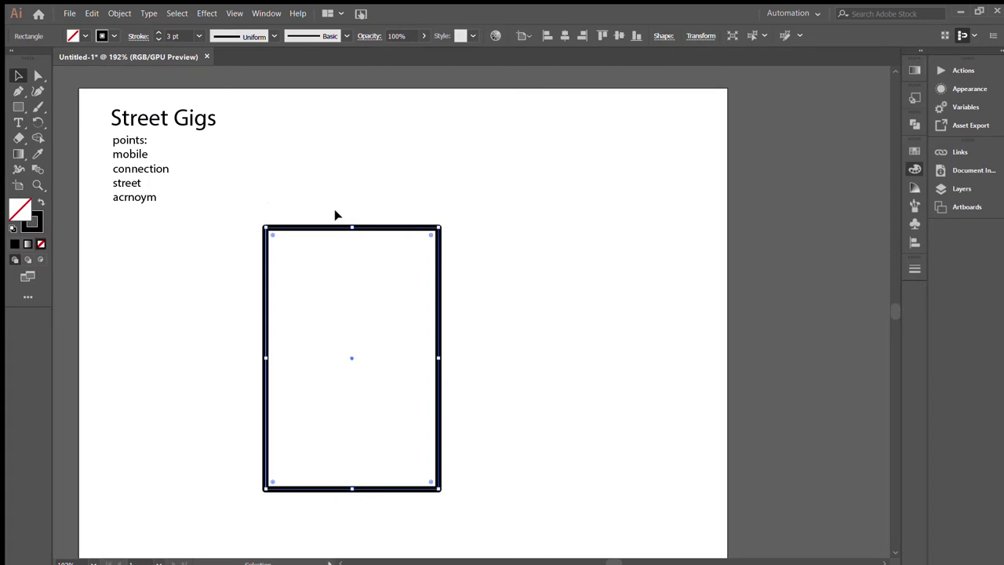
{"action": "left_click", "coordinate": [264, 198]}
{"action": "left_click", "coordinate": [471, 363]}
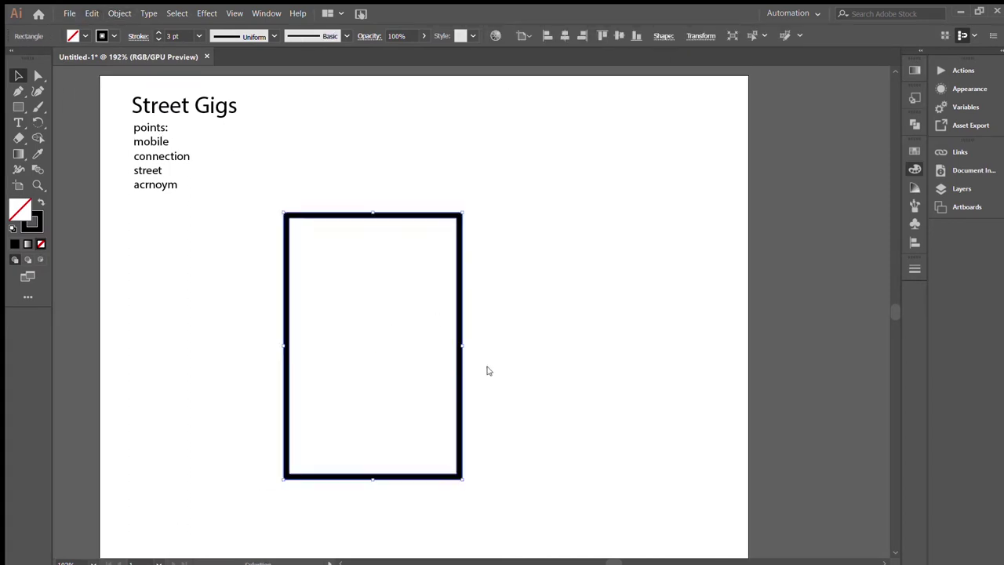
{"action": "left_click_drag", "start_coordinate": [372, 235], "coordinate": [423, 235]}
{"action": "left_click", "coordinate": [559, 466]}
{"action": "key", "text": "ctrl+plus"}
{"action": "key", "text": "ctrl+plus"}
{"action": "key", "text": "ctrl+plus"}
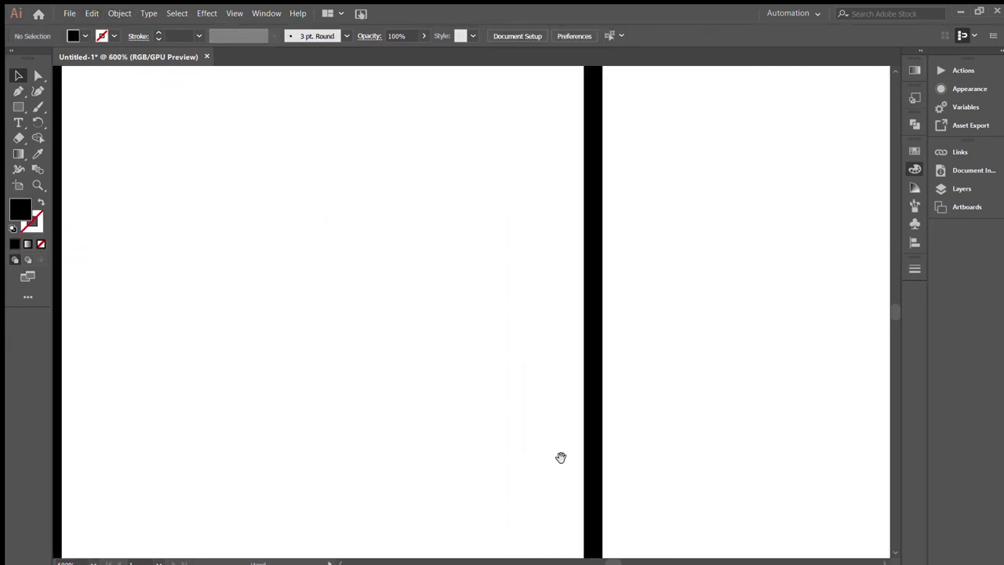
Draw a black rectangular block across the phone's top edge for the notch.
{"action": "key", "text": "m"}
{"action": "mouse_move", "coordinate": [343, 307]}
{"action": "left_mouse_down"}
{"action": "mouse_move", "coordinate": [588, 368]}
{"action": "mouse_move", "coordinate": [581, 354]}
{"action": "left_mouse_up"}
{"action": "key", "text": "v"}
{"action": "left_click", "coordinate": [593, 278]}
Taper the notch into a trapezoid with rounded bottom corners and widen it slightly.
{"action": "key", "text": "a"}
{"action": "key", "text": "Left"}
{"action": "key", "text": "Left"}
{"action": "left_click_drag", "start_coordinate": [396, 406], "coordinate": [320, 370]}
{"action": "key", "text": "Right"}
{"action": "key", "text": "Right"}
{"action": "left_click", "coordinate": [363, 363]}
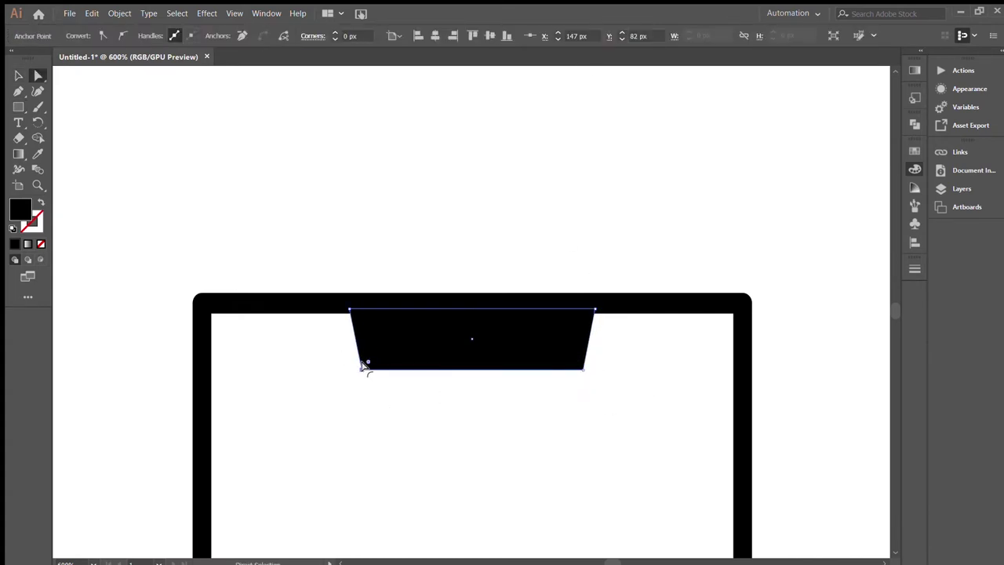
{"action": "left_click_drag", "start_coordinate": [567, 354], "coordinate": [539, 363]}
{"action": "key", "text": "v"}
{"action": "left_click", "coordinate": [539, 364]}
{"action": "left_click_drag", "start_coordinate": [601, 339], "coordinate": [604, 338]}
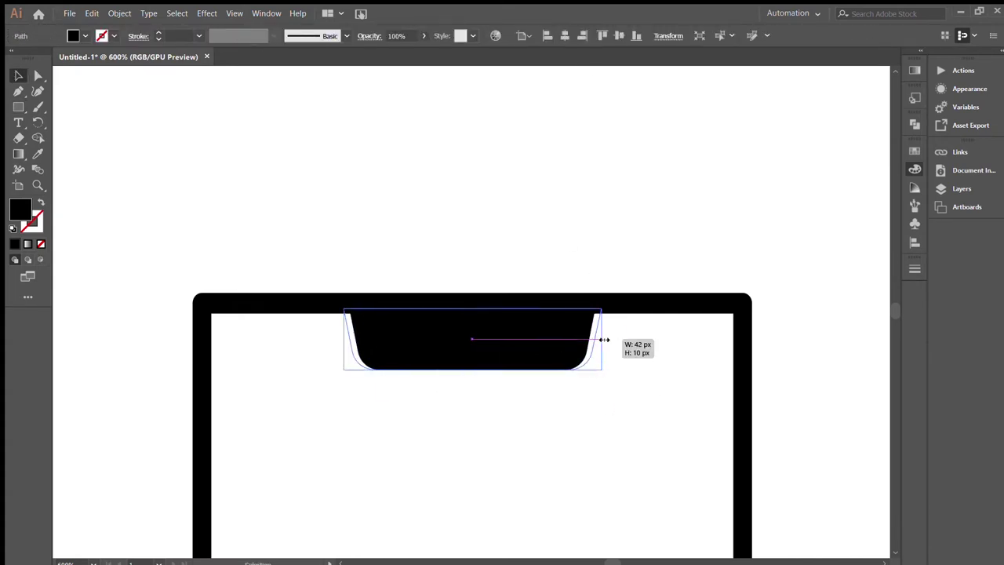
{"action": "left_click", "coordinate": [494, 429]}
Add white camera dots inside the notch, duplicating the circle beside the original.
{"action": "key", "text": "i"}
{"action": "left_click", "coordinate": [394, 414]}
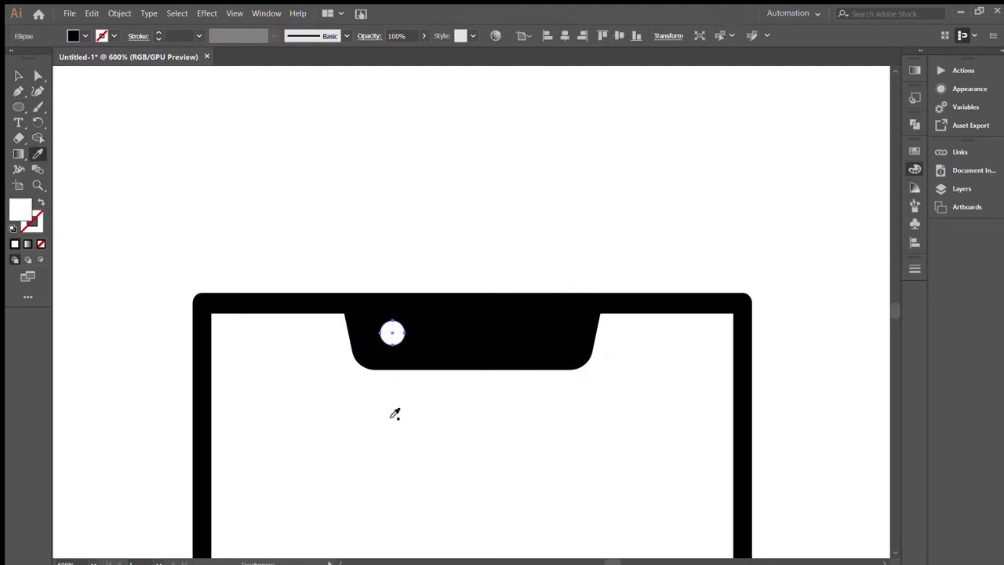
{"action": "key", "text": "v"}
{"action": "key", "text": "Down"}
{"action": "left_click_drag", "start_coordinate": [423, 342], "coordinate": [428, 342]}
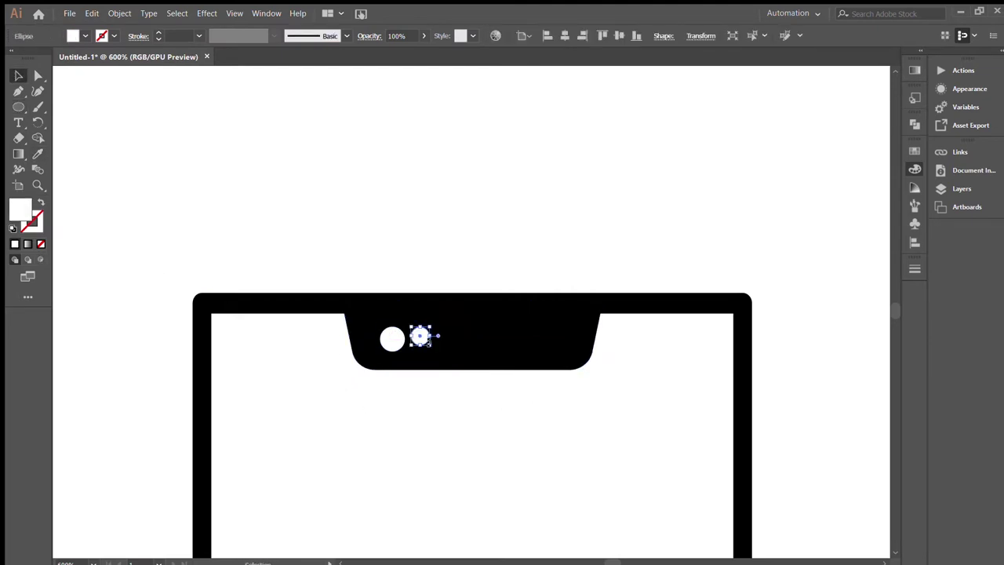
{"action": "left_click", "coordinate": [324, 461]}
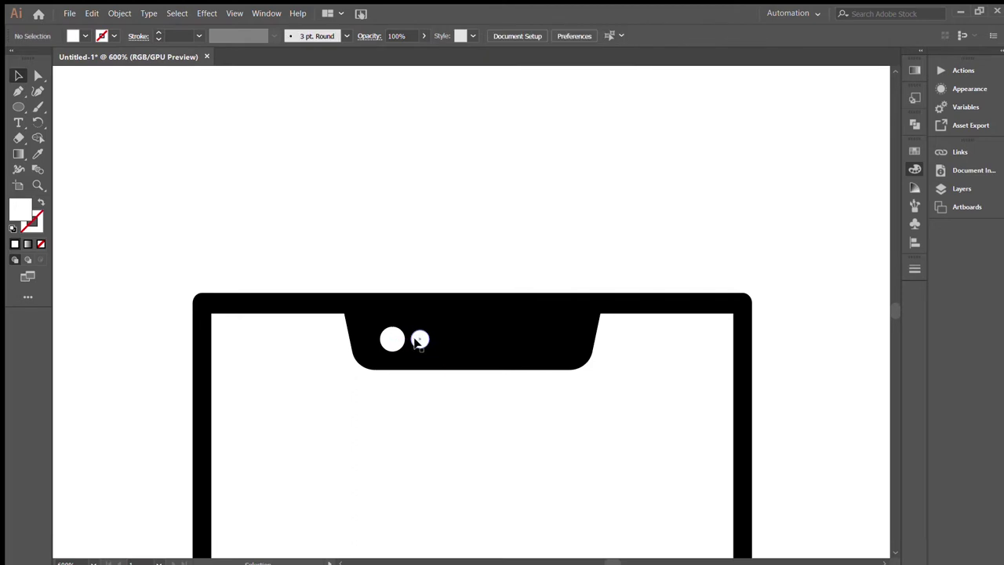
{"action": "scroll", "coordinate": [556, 416], "scroll_direction": "down", "scroll_amount": 4}
{"action": "scroll", "coordinate": [410, 352], "scroll_direction": "up", "scroll_amount": 5}
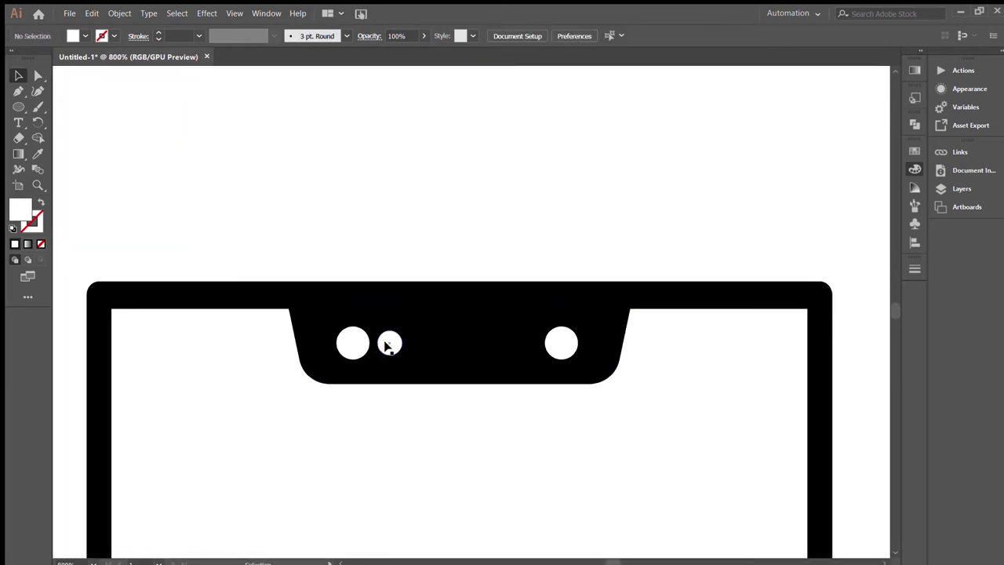
{"action": "scroll", "coordinate": [404, 451], "scroll_direction": "down", "scroll_amount": 4}
{"action": "scroll", "coordinate": [405, 451], "scroll_direction": "down", "scroll_amount": 3}
{"action": "scroll", "coordinate": [440, 411], "scroll_direction": "left", "scroll_amount": 2}
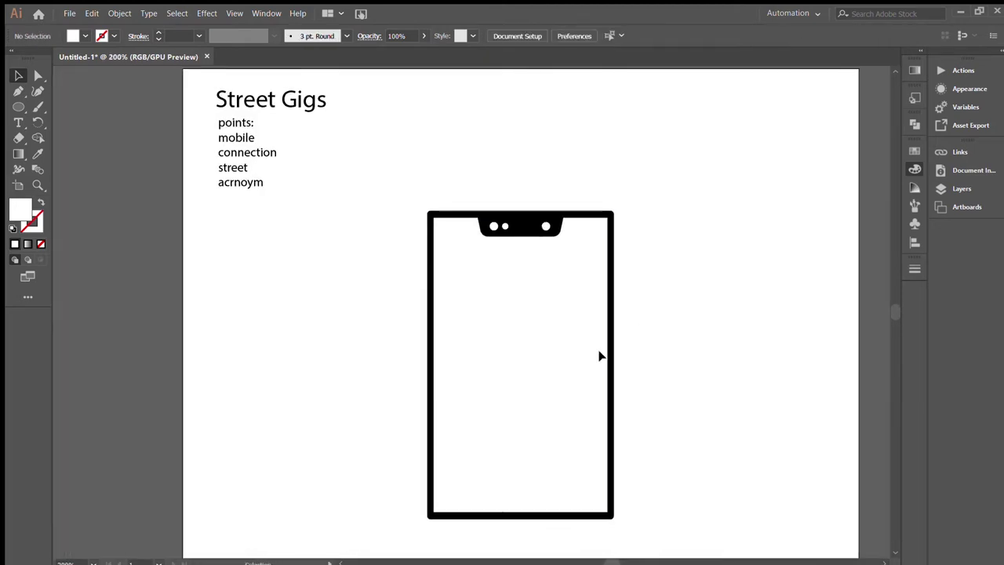
{"action": "left_click", "coordinate": [551, 232]}
Try a black rectangle over the phone's lower half, then delete it.
{"action": "left_click", "coordinate": [553, 259]}
{"action": "left_click", "coordinate": [558, 227]}
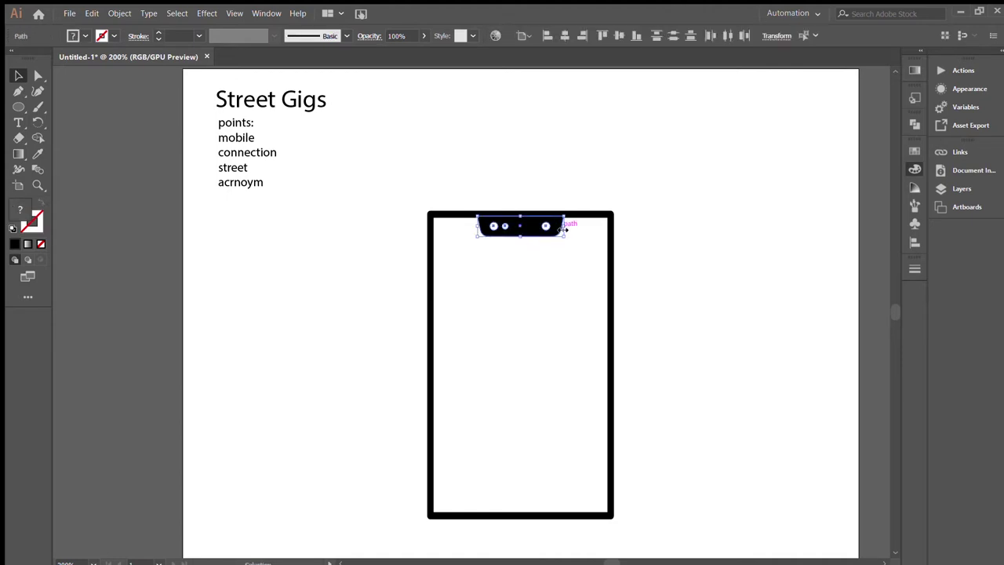
{"action": "left_click", "coordinate": [545, 342]}
{"action": "scroll", "coordinate": [364, 363], "scroll_direction": "right", "scroll_amount": 2}
{"action": "left_click_drag", "start_coordinate": [395, 206], "coordinate": [583, 385]}
{"action": "key", "text": "v"}
{"action": "left_click_drag", "start_coordinate": [520, 353], "coordinate": [511, 476]}
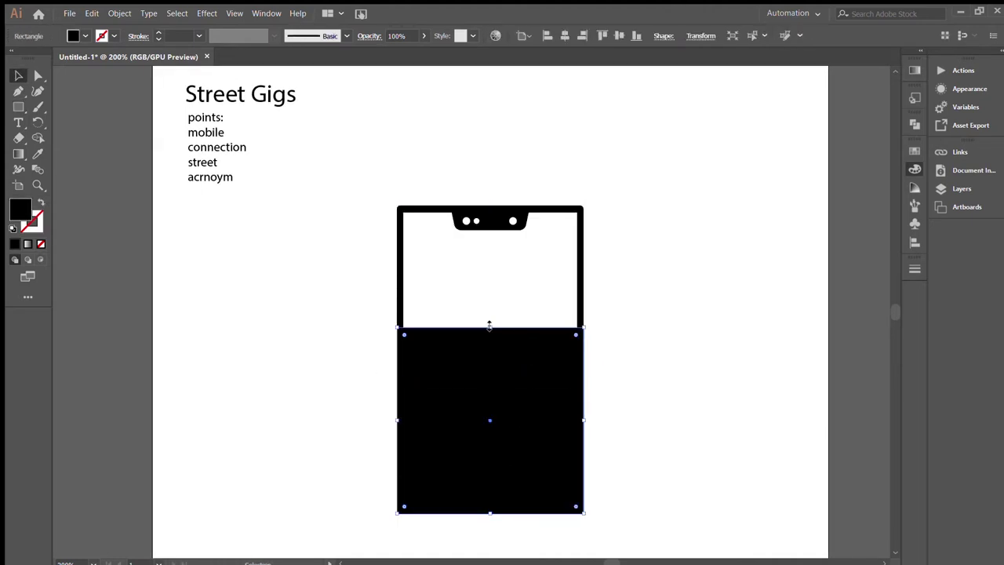
{"action": "left_click_drag", "start_coordinate": [486, 326], "coordinate": [487, 359]}
{"action": "key", "text": "Delete"}
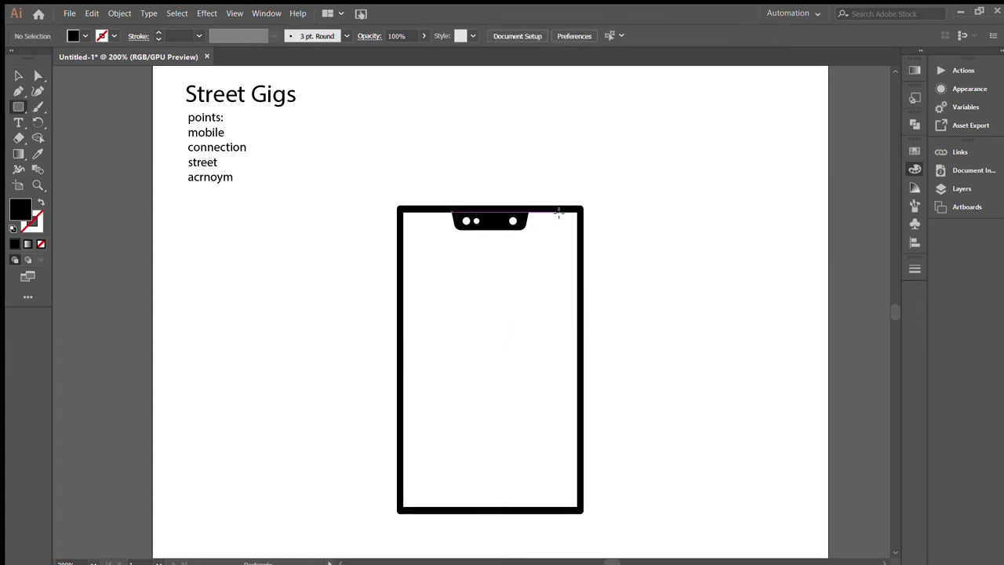
Erase the phone's upper right edge with a covering block and the Shape Builder.
{"action": "key", "text": "v"}
{"action": "mouse_move", "coordinate": [558, 212]}
{"action": "left_mouse_down"}
{"action": "mouse_move", "coordinate": [660, 339]}
{"action": "mouse_move", "coordinate": [567, 274]}
{"action": "left_mouse_up"}
{"action": "key", "text": "shift+m"}
{"action": "left_click", "coordinate": [571, 275]}
{"action": "left_click", "coordinate": [620, 314], "text": "alt"}
Drop the loose edge piece midway inside the phone as a bar with a rounded corner.
{"action": "key", "text": "v"}
{"action": "left_click_drag", "start_coordinate": [579, 236], "coordinate": [554, 276]}
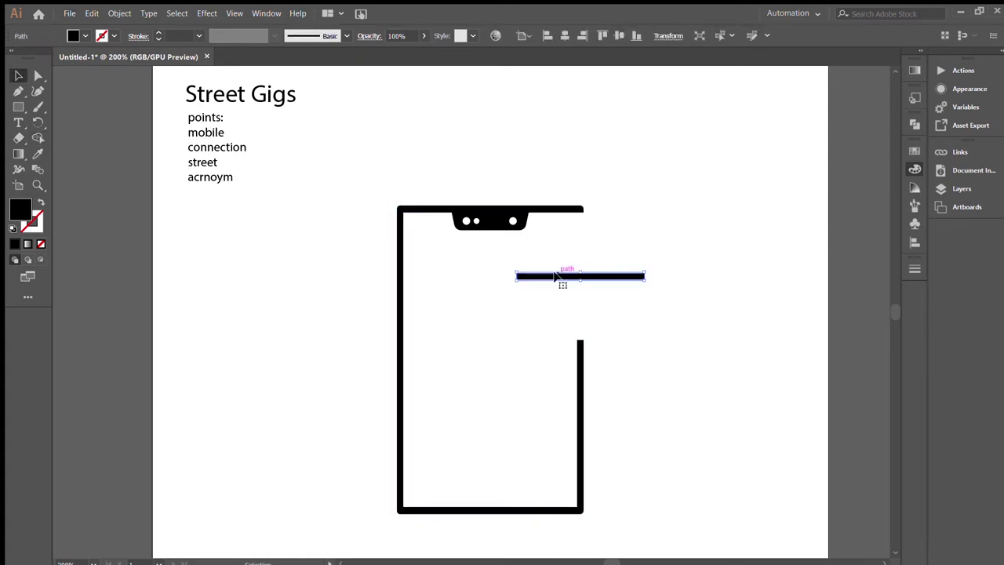
{"action": "left_click_drag", "start_coordinate": [494, 370], "coordinate": [494, 370]}
{"action": "key", "text": "a"}
{"action": "left_click", "coordinate": [579, 370]}
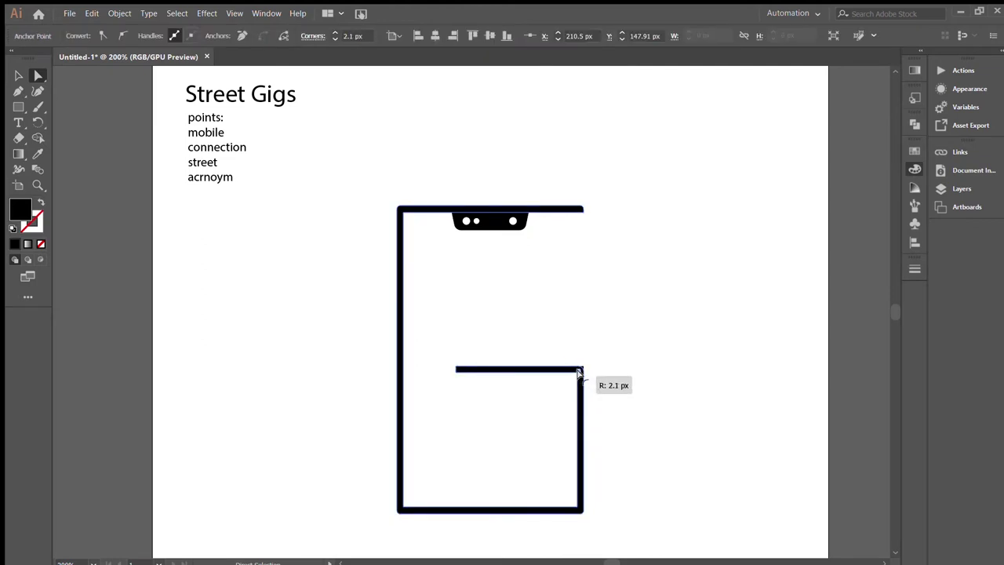
{"action": "left_click", "coordinate": [614, 441]}
{"action": "key", "text": "ctrl+plus"}
{"action": "key", "text": "ctrl+plus"}
{"action": "key", "text": "ctrl+plus"}
{"action": "scroll", "coordinate": [560, 287], "scroll_direction": "down", "scroll_amount": 5}
{"action": "scroll", "coordinate": [465, 308], "scroll_direction": "up", "scroll_amount": 4}
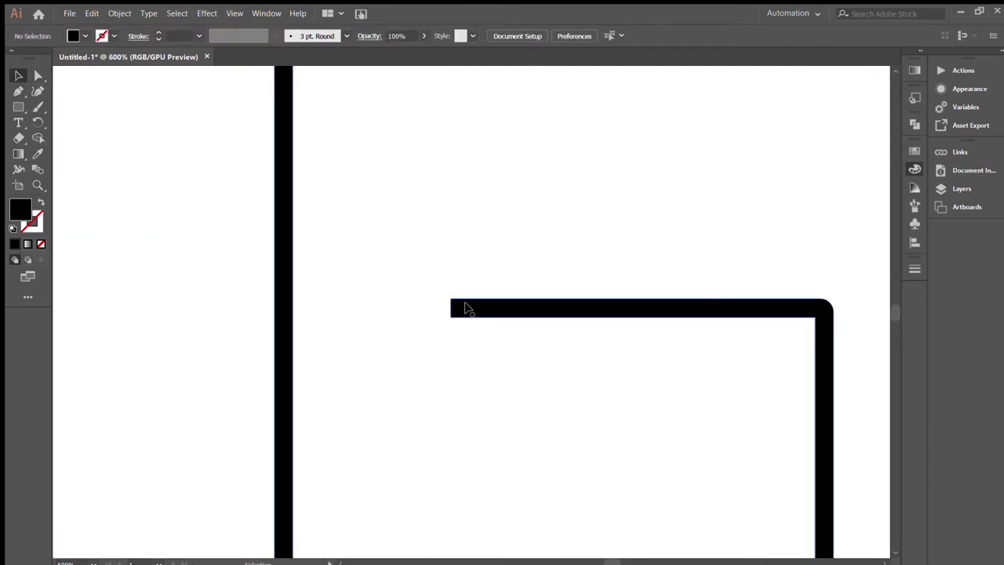
Make a small rounded capsule dash at the bar's left end and copy it beside itself.
{"action": "key", "text": "m"}
{"action": "mouse_move", "coordinate": [452, 299]}
{"action": "left_mouse_down"}
{"action": "mouse_move", "coordinate": [471, 317]}
{"action": "mouse_move", "coordinate": [474, 300]}
{"action": "left_mouse_up"}
{"action": "key", "text": "v"}
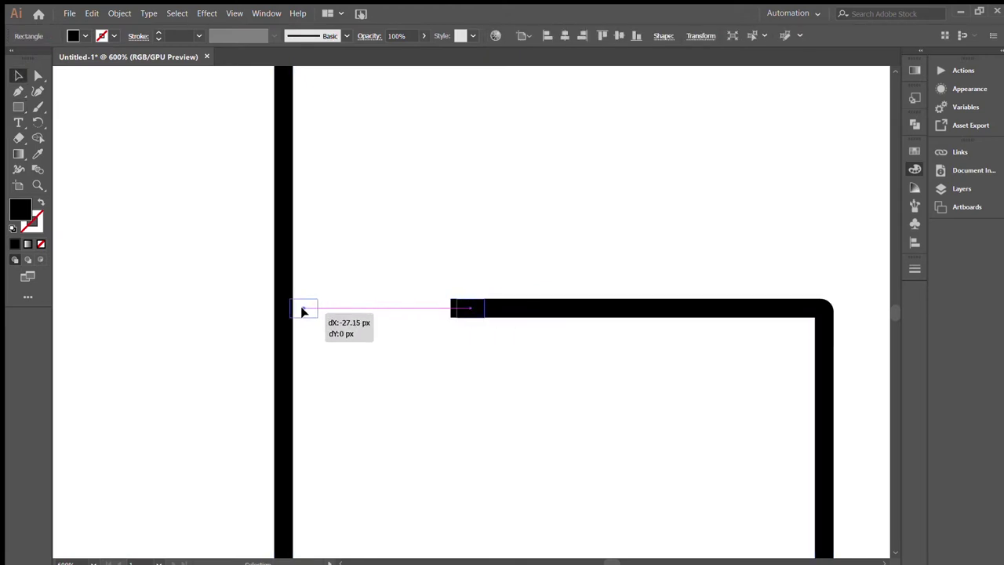
{"action": "left_click_drag", "start_coordinate": [404, 310], "coordinate": [307, 310]}
{"action": "left_click", "coordinate": [441, 314]}
{"action": "mouse_move", "coordinate": [404, 311]}
{"action": "left_mouse_down"}
{"action": "mouse_move", "coordinate": [354, 316]}
{"action": "mouse_move", "coordinate": [386, 310]}
{"action": "left_mouse_up"}
{"action": "key", "text": "ctrl+z"}
{"action": "key", "text": "a"}
{"action": "left_click", "coordinate": [339, 307], "text": "shift"}
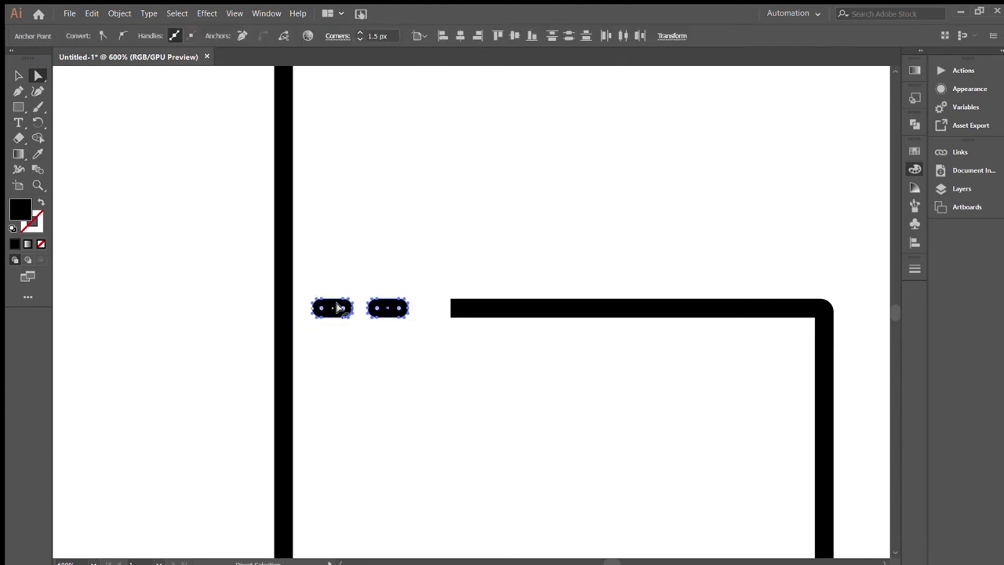
{"action": "left_click", "coordinate": [470, 355]}
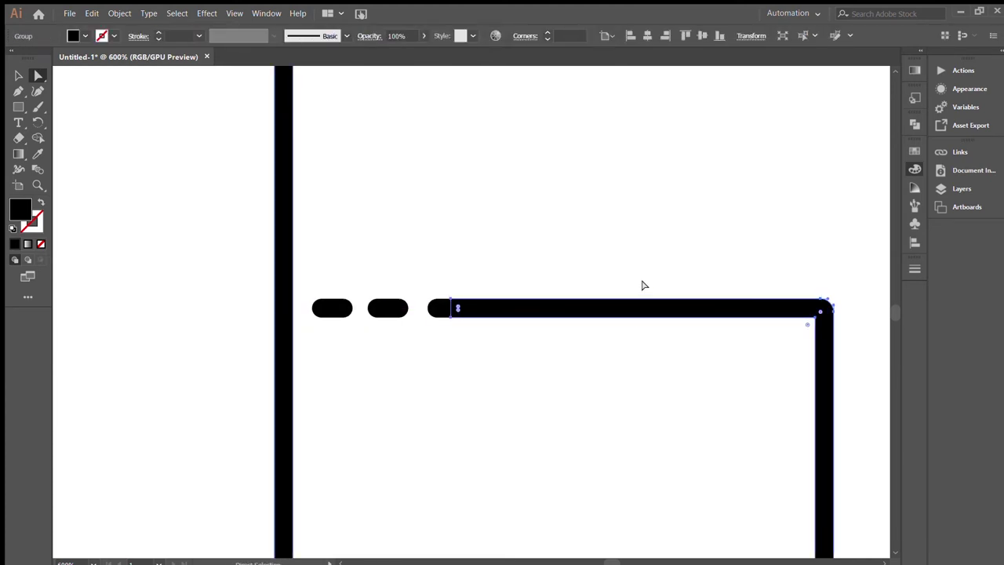
Cut away the left part of the corner bar.
{"action": "key", "text": "m"}
{"action": "left_click_drag", "start_coordinate": [641, 285], "coordinate": [408, 410]}
{"action": "left_click_drag", "start_coordinate": [612, 336], "coordinate": [607, 311]}
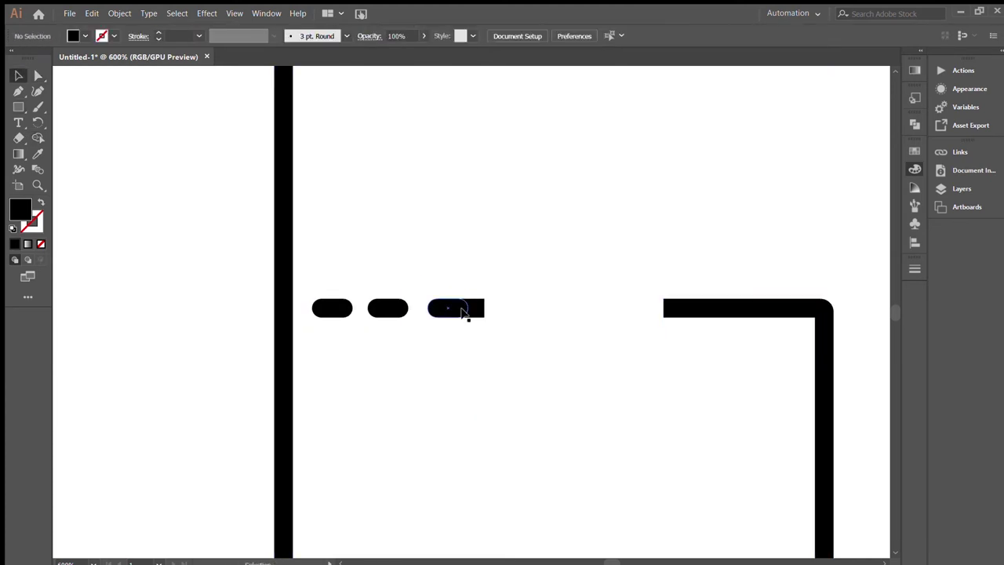
Copy the three capsules rightward to complete six dashes along the top edge.
{"action": "left_click_drag", "start_coordinate": [394, 309], "coordinate": [395, 309]}
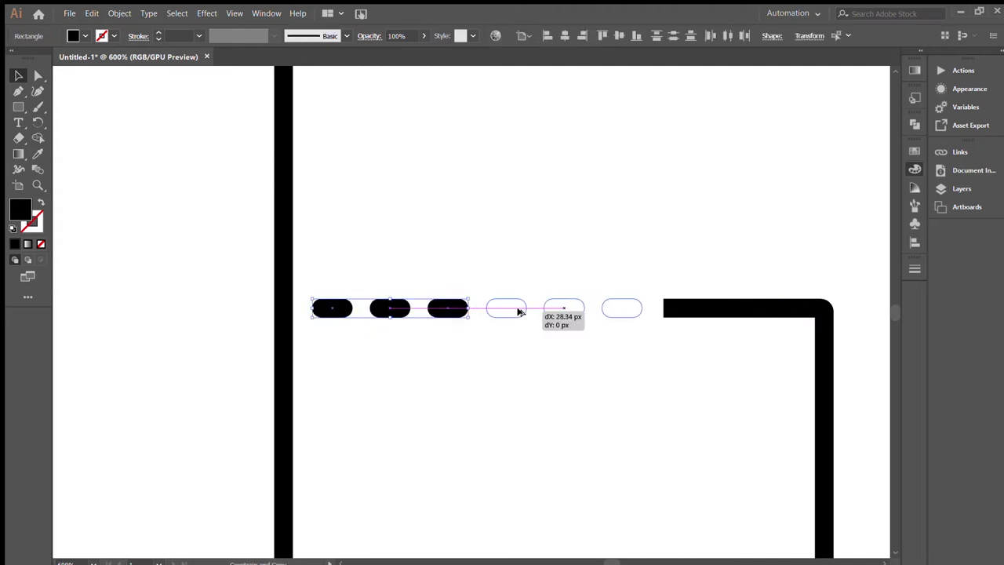
{"action": "left_click_drag", "start_coordinate": [517, 312], "coordinate": [518, 311]}
{"action": "left_click", "coordinate": [665, 306]}
{"action": "left_click", "coordinate": [676, 384]}
{"action": "key", "text": "ctrl+minus"}
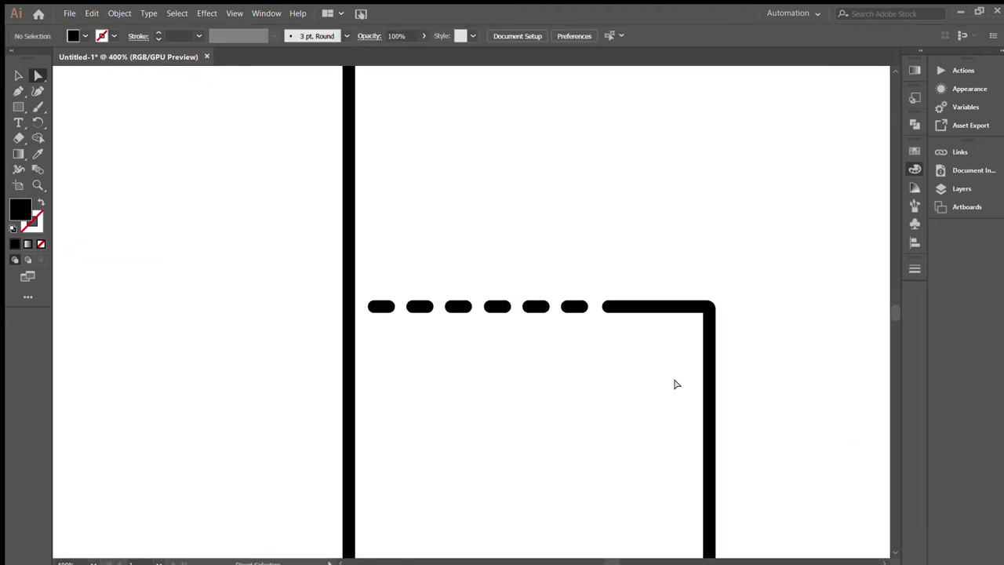
{"action": "scroll", "coordinate": [676, 384], "scroll_direction": "down", "scroll_amount": 2}
{"action": "scroll", "coordinate": [600, 334], "scroll_direction": "up", "scroll_amount": 3}
{"action": "scroll", "coordinate": [463, 453], "scroll_direction": "left", "scroll_amount": 2}
Draw a filled helper rectangle beside the lower box's left wall.
{"action": "key", "text": "v"}
{"action": "mouse_move", "coordinate": [474, 299]}
{"action": "left_mouse_down"}
{"action": "mouse_move", "coordinate": [385, 531]}
{"action": "mouse_move", "coordinate": [388, 339]}
{"action": "left_mouse_up"}
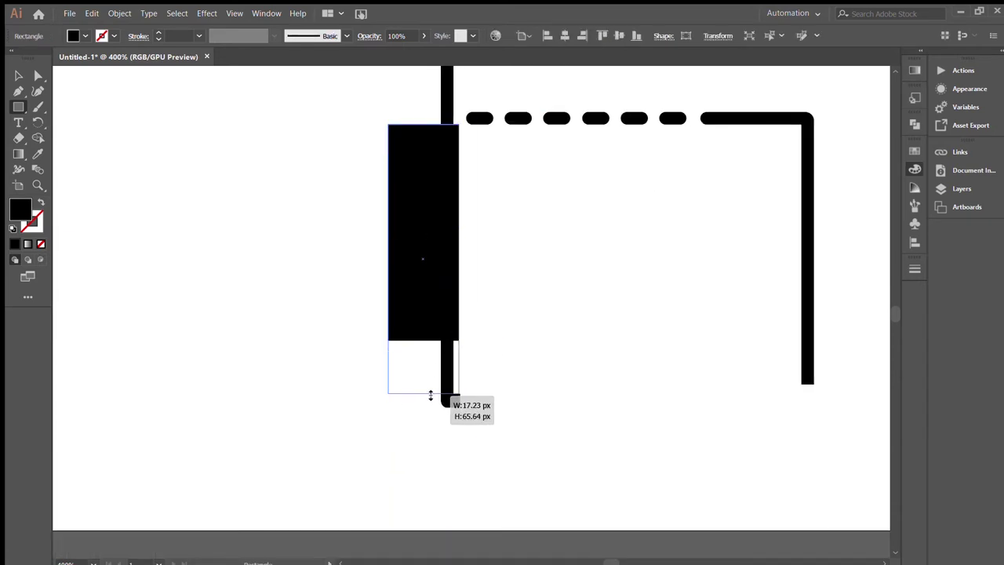
{"action": "left_click_drag", "start_coordinate": [429, 394], "coordinate": [429, 394]}
{"action": "key", "text": "v"}
{"action": "left_click", "coordinate": [507, 371]}
{"action": "scroll", "coordinate": [506, 371], "scroll_direction": "up", "scroll_amount": 2}
{"action": "scroll", "coordinate": [534, 369], "scroll_direction": "up", "scroll_amount": 3}
{"action": "scroll", "coordinate": [494, 269], "scroll_direction": "up", "scroll_amount": 2}
{"action": "scroll", "coordinate": [520, 297], "scroll_direction": "down", "scroll_amount": 3}
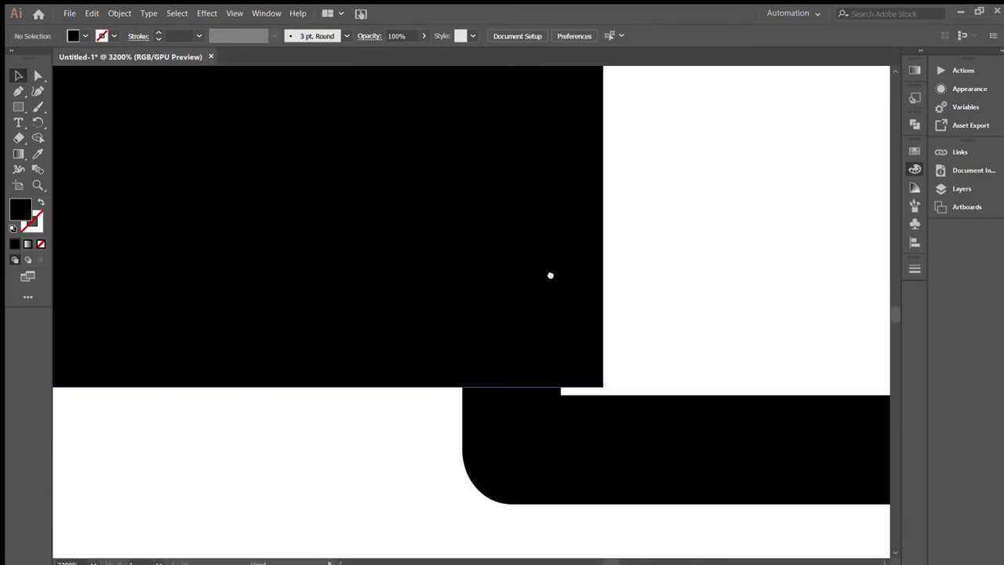
Stretch the helper rectangle downward in Outline view, then delete it.
{"action": "key", "text": "ctrl+y"}
{"action": "scroll", "coordinate": [282, 412], "scroll_direction": "left", "scroll_amount": 2}
{"action": "left_click", "coordinate": [471, 385]}
{"action": "left_click_drag", "start_coordinate": [481, 385], "coordinate": [486, 394]}
{"action": "left_click", "coordinate": [531, 465]}
{"action": "key", "text": "ctrl+y"}
{"action": "scroll", "coordinate": [531, 466], "scroll_direction": "down", "scroll_amount": 5}
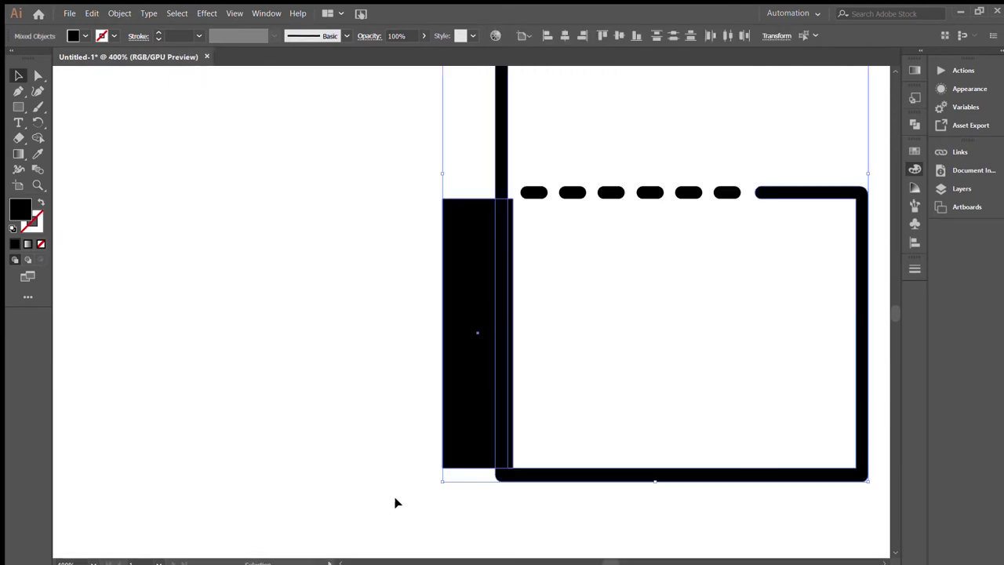
{"action": "left_click", "coordinate": [478, 368], "text": "alt"}
{"action": "scroll", "coordinate": [428, 378], "scroll_direction": "up", "scroll_amount": 2}
{"action": "key", "text": "v"}
Place a 90°-rotated copy of the top-edge dashes onto the left wall.
{"action": "mouse_move", "coordinate": [690, 305]}
{"action": "left_mouse_down"}
{"action": "mouse_move", "coordinate": [499, 248]}
{"action": "mouse_move", "coordinate": [703, 265]}
{"action": "mouse_move", "coordinate": [596, 385]}
{"action": "mouse_move", "coordinate": [466, 432]}
{"action": "left_mouse_up"}
{"action": "left_click", "coordinate": [503, 254]}
{"action": "scroll", "coordinate": [516, 427], "scroll_direction": "down", "scroll_amount": 1}
{"action": "left_click_drag", "start_coordinate": [473, 473], "coordinate": [473, 480]}
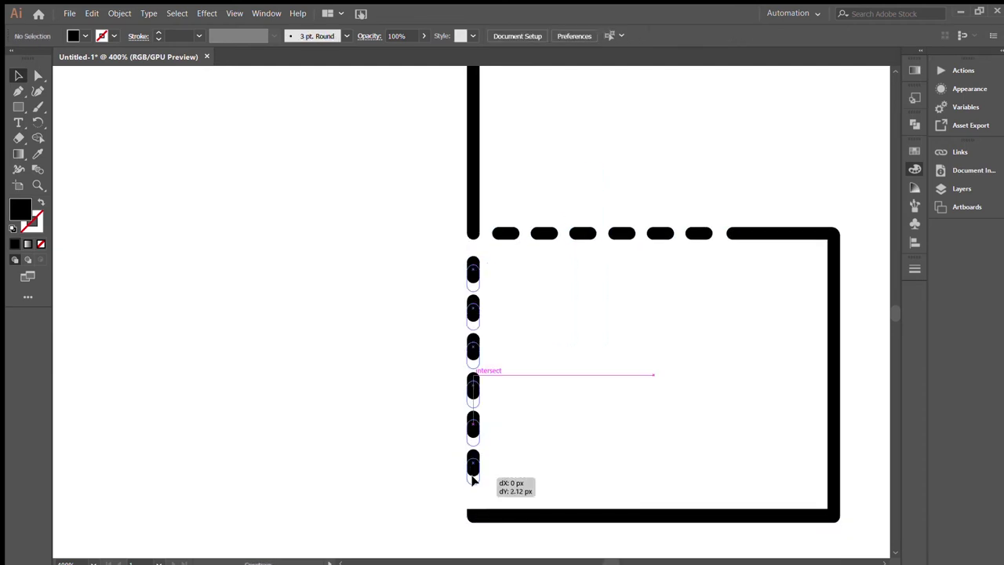
{"action": "left_click", "coordinate": [559, 440]}
{"action": "key", "text": "ctrl+minus"}
{"action": "key", "text": "a"}
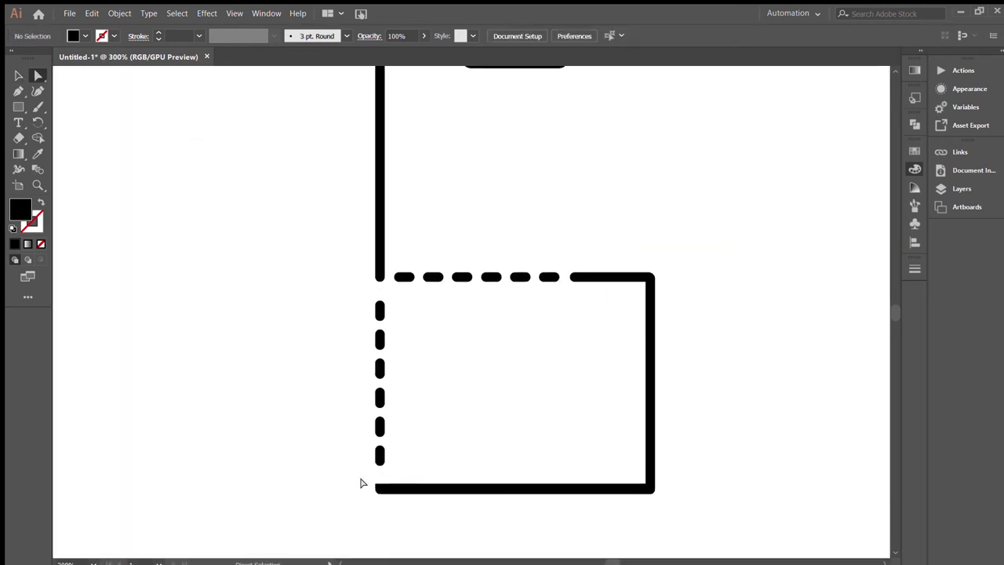
{"action": "scroll", "coordinate": [408, 322], "scroll_direction": "up", "scroll_amount": 3}
{"action": "scroll", "coordinate": [475, 330], "scroll_direction": "down", "scroll_amount": 1}
{"action": "scroll", "coordinate": [435, 305], "scroll_direction": "up", "scroll_amount": 1}
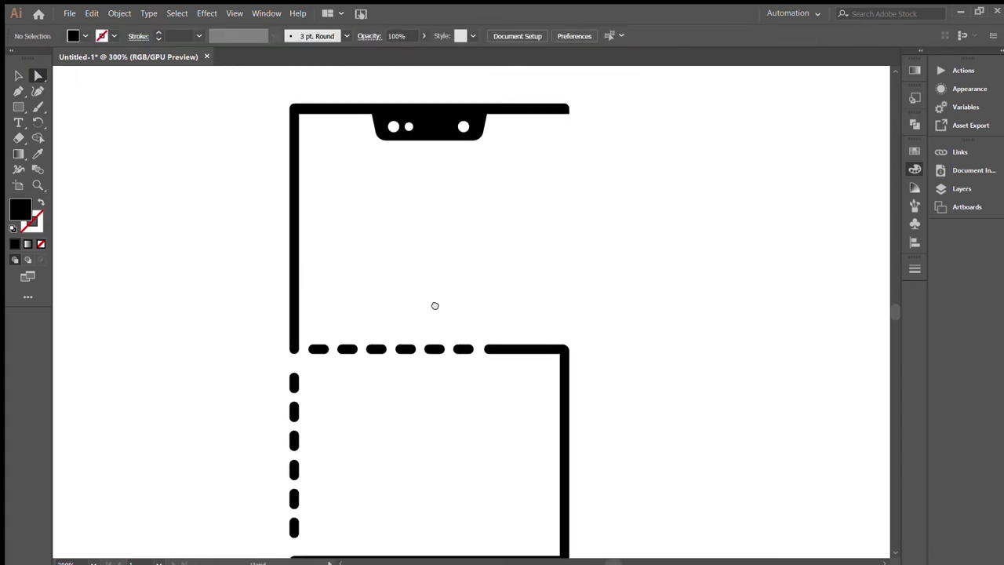
Raise the phone outline's stroke weight to 2 pt.
{"action": "key", "text": "v"}
{"action": "left_click", "coordinate": [294, 243]}
{"action": "left_click_drag", "start_coordinate": [298, 246], "coordinate": [273, 264]}
{"action": "key", "text": "ctrl+z"}
{"action": "left_click", "coordinate": [159, 32]}
{"action": "left_click", "coordinate": [470, 311]}
{"action": "left_click_drag", "start_coordinate": [469, 310], "coordinate": [468, 212]}
{"action": "left_click", "coordinate": [474, 197]}
Select the six dashes along the lower box's top edge with Direct Selection.
{"action": "scroll", "coordinate": [378, 262], "scroll_direction": "up", "scroll_amount": 2}
{"action": "scroll", "coordinate": [641, 333], "scroll_direction": "up", "scroll_amount": 3}
{"action": "scroll", "coordinate": [530, 306], "scroll_direction": "right", "scroll_amount": 5}
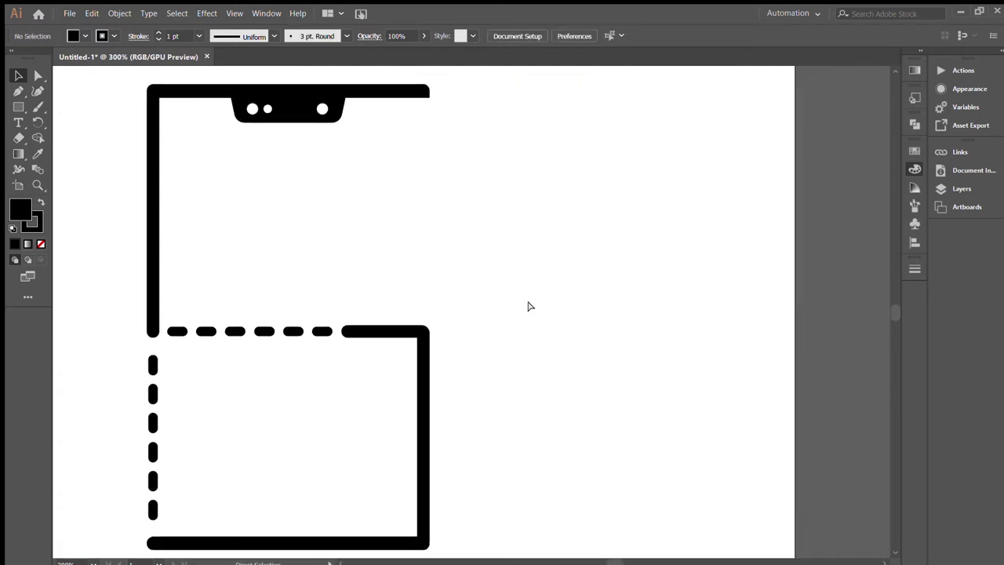
{"action": "key", "text": "ctrl+1"}
{"action": "key", "text": "ctrl+equal"}
{"action": "key", "text": "ctrl+equal"}
{"action": "key", "text": "ctrl+equal"}
{"action": "left_click_drag", "start_coordinate": [65, 264], "coordinate": [125, 309]}
{"action": "key", "text": "a"}
{"action": "left_click_drag", "start_coordinate": [212, 410], "coordinate": [320, 419]}
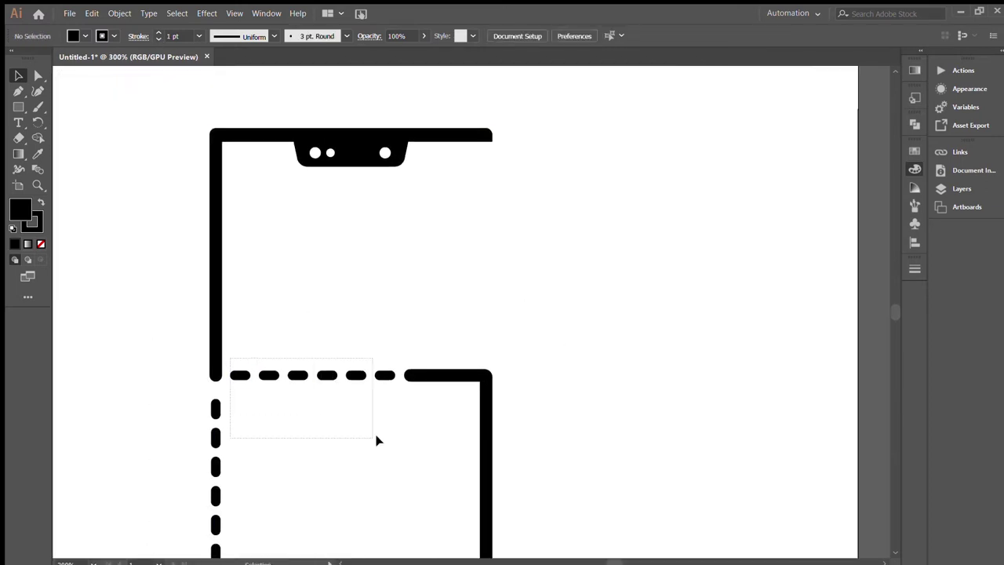
{"action": "left_click_drag", "start_coordinate": [392, 410], "coordinate": [260, 368]}
{"action": "left_click", "coordinate": [295, 419]}
Select the left-wall vertical dashes and the wall's bottom dash individually.
{"action": "scroll", "coordinate": [295, 419], "scroll_direction": "down", "scroll_amount": 3}
{"action": "scroll", "coordinate": [295, 419], "scroll_direction": "left", "scroll_amount": 3}
{"action": "left_click", "coordinate": [331, 370]}
{"action": "left_click", "coordinate": [385, 386]}
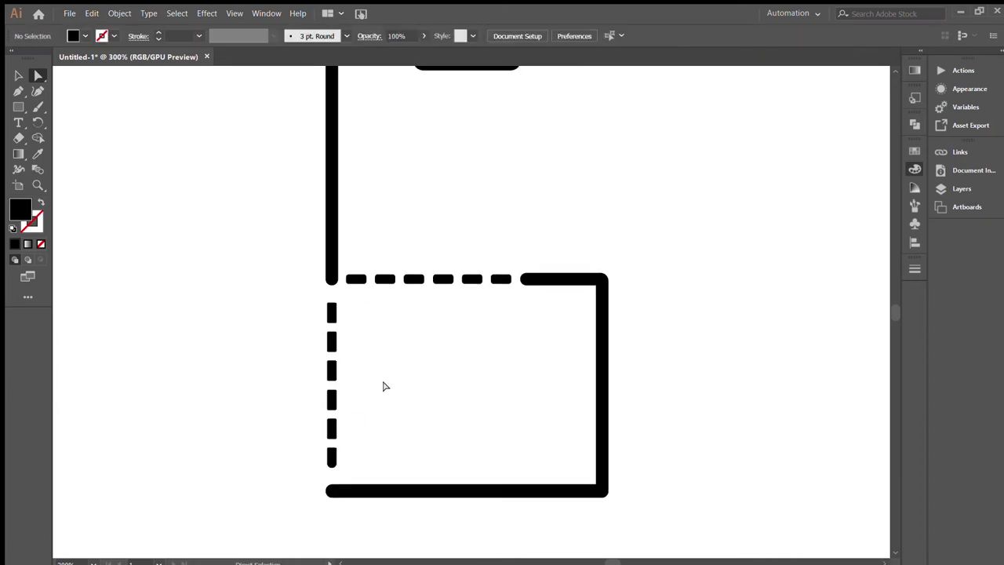
{"action": "key", "text": "a"}
{"action": "left_click", "coordinate": [331, 461]}
{"action": "left_click", "coordinate": [448, 369]}
{"action": "key", "text": "v"}
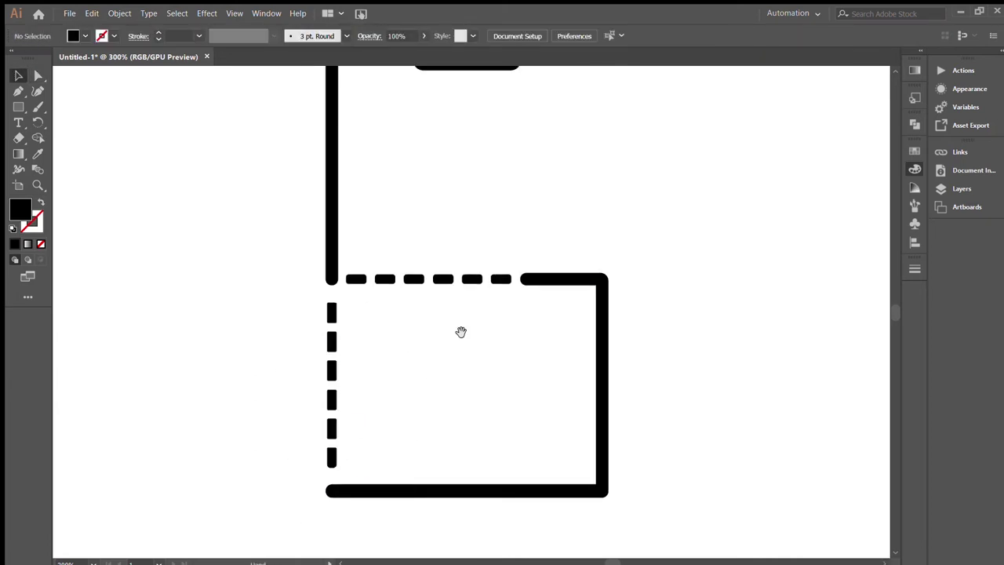
{"action": "scroll", "coordinate": [307, 343], "scroll_direction": "up", "scroll_amount": 3}
{"action": "scroll", "coordinate": [307, 342], "scroll_direction": "right", "scroll_amount": 2}
{"action": "key", "text": "t"}
{"action": "left_click", "coordinate": [430, 349]}
Type 'Street' beside the phone and set it in MV Boli.
{"action": "type", "text": "Stree"}
{"action": "left_click", "coordinate": [13, 76]}
{"action": "left_click", "coordinate": [471, 36]}
{"action": "type", "text": "MV Boli"}
{"action": "key", "text": "Return"}
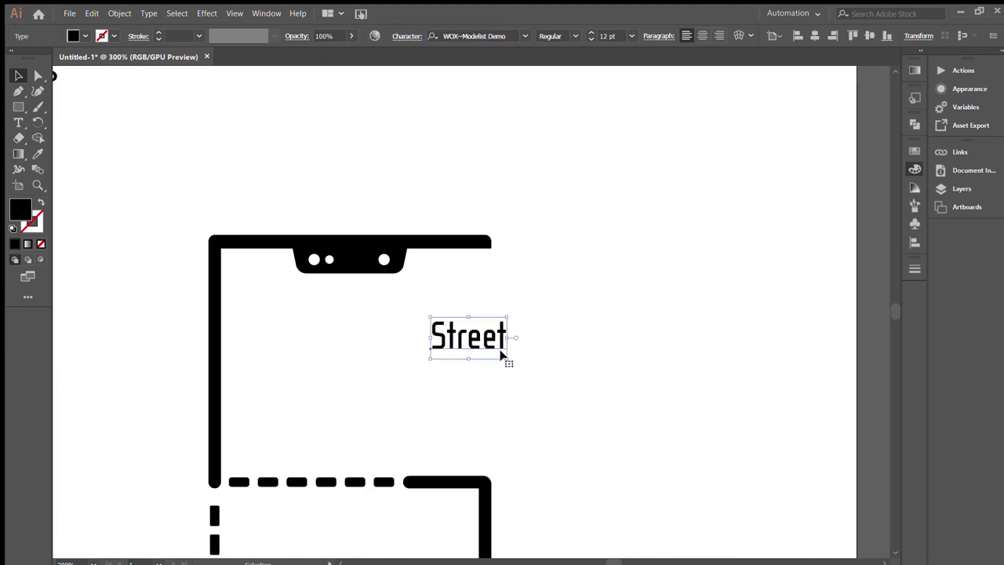
Enlarge the Street text and position it to the right of the phone.
{"action": "left_click_drag", "start_coordinate": [508, 358], "coordinate": [807, 524]}
{"action": "left_click_drag", "start_coordinate": [428, 406], "coordinate": [474, 406]}
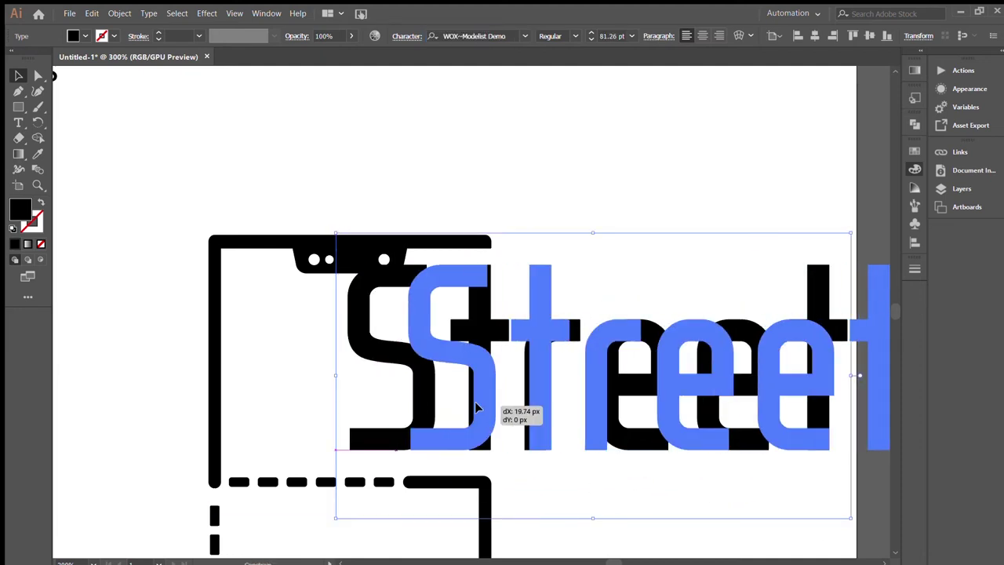
{"action": "key", "text": "ctrl+minus"}
{"action": "key", "text": "ctrl+minus"}
{"action": "left_click_drag", "start_coordinate": [473, 314], "coordinate": [486, 313]}
{"action": "left_click_drag", "start_coordinate": [519, 242], "coordinate": [523, 375]}
Alt-drag a copy of Street below it and retype it as 'GIGS'.
{"action": "left_click_drag", "start_coordinate": [457, 327], "coordinate": [511, 441]}
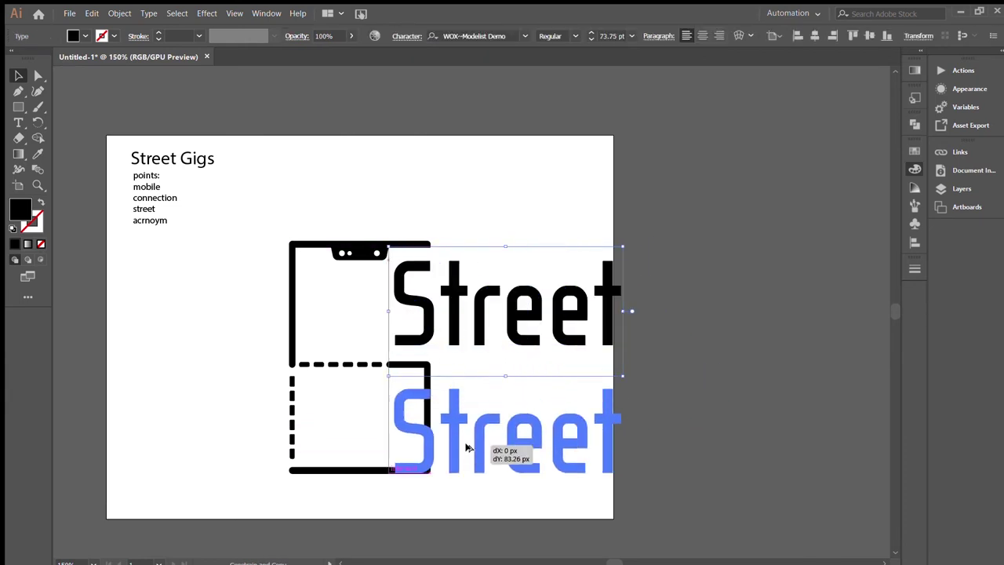
{"action": "double_click", "coordinate": [510, 441]}
{"action": "type", "text": "GIGS"}
{"action": "key", "text": "Escape"}
Set GIGS in Bebas Neue and line it up beneath Street.
{"action": "left_click", "coordinate": [627, 411]}
{"action": "left_click", "coordinate": [549, 414]}
{"action": "key", "text": "Down"}
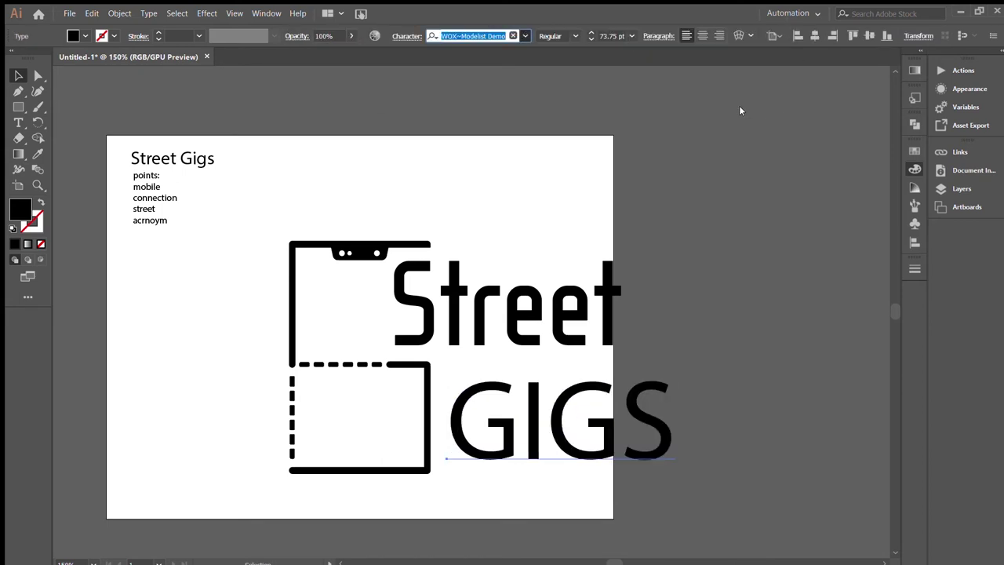
{"action": "left_click_drag", "start_coordinate": [600, 447], "coordinate": [627, 421]}
{"action": "left_click_drag", "start_coordinate": [535, 406], "coordinate": [536, 407]}
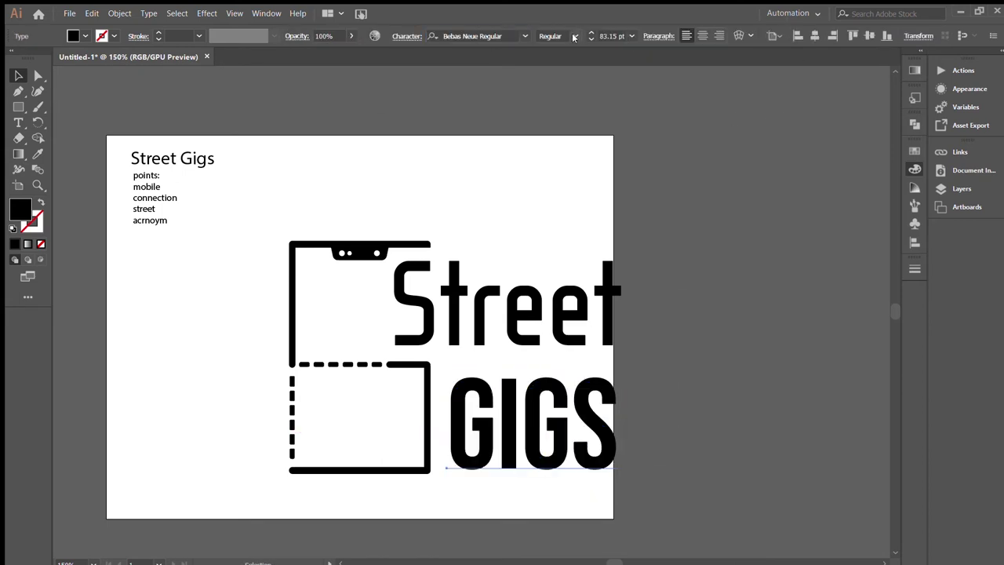
Copy GIGS's Bebas Neue style onto STREET and narrow it to GIGS's width.
{"action": "left_click", "coordinate": [530, 401]}
{"action": "key", "text": "v"}
{"action": "left_click_drag", "start_coordinate": [672, 238], "coordinate": [622, 275]}
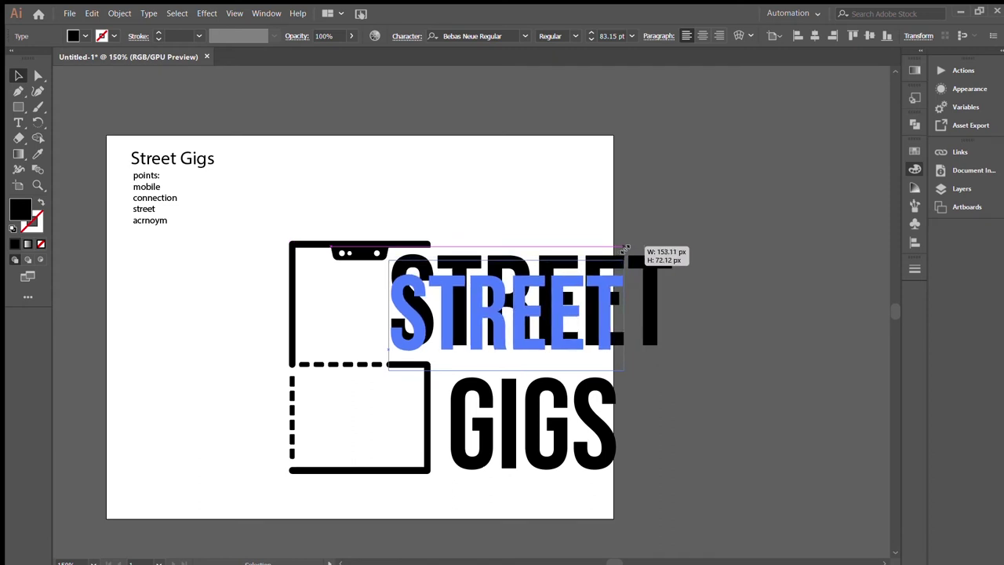
{"action": "left_click_drag", "start_coordinate": [623, 312], "coordinate": [616, 317]}
Convert the STREET and GIGS lettering to outlines and move the logo about 130 px left.
{"action": "left_click", "coordinate": [508, 430]}
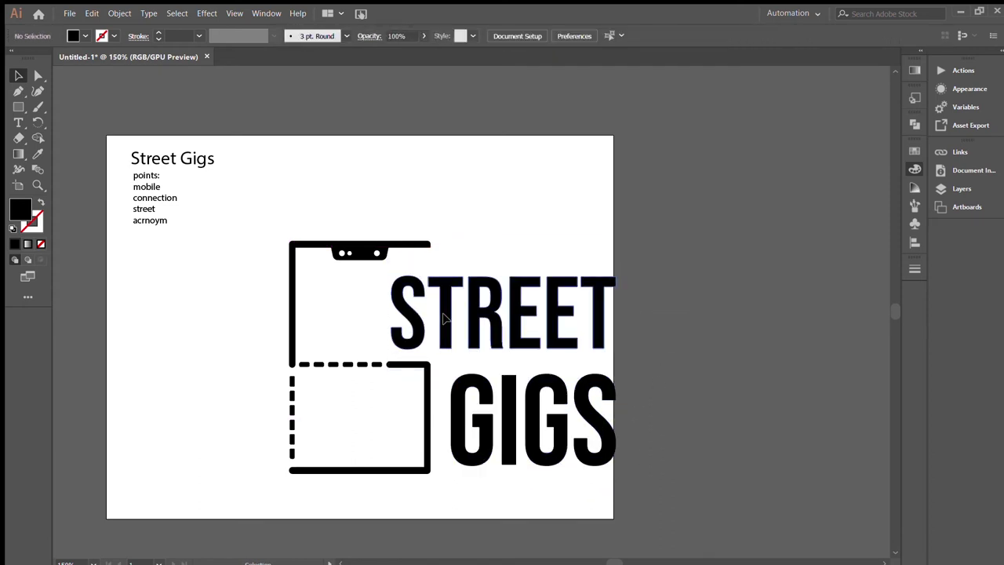
{"action": "key", "text": "ctrl+a"}
{"action": "key", "text": "ctrl+shift+o"}
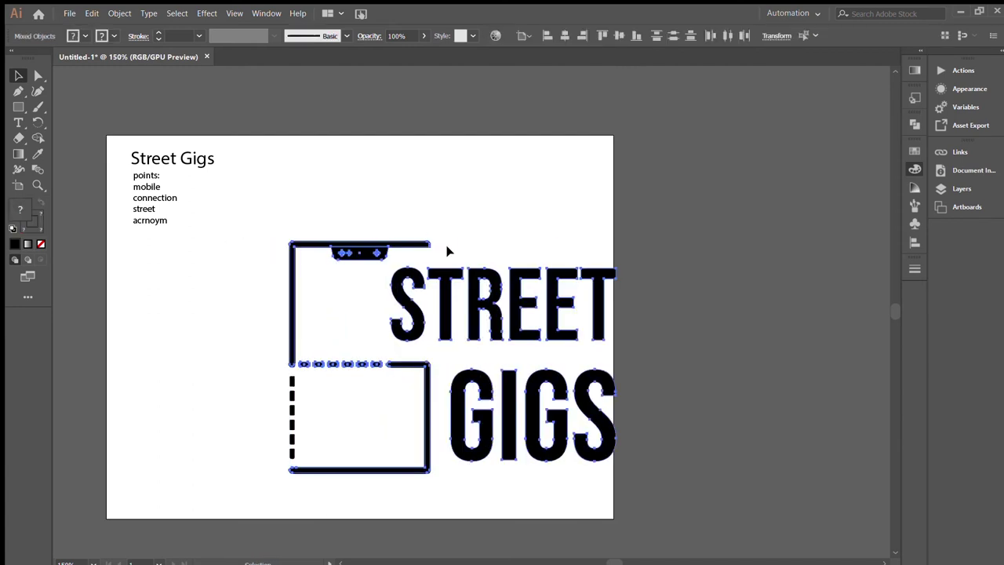
{"action": "left_click_drag", "start_coordinate": [424, 356], "coordinate": [323, 356]}
{"action": "left_click", "coordinate": [424, 231]}
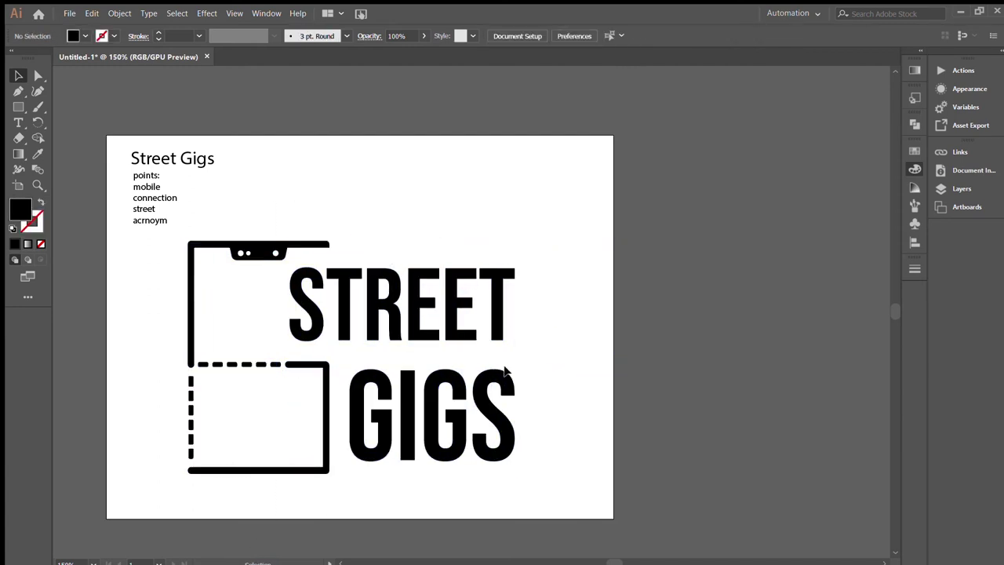
{"action": "left_click", "coordinate": [220, 243]}
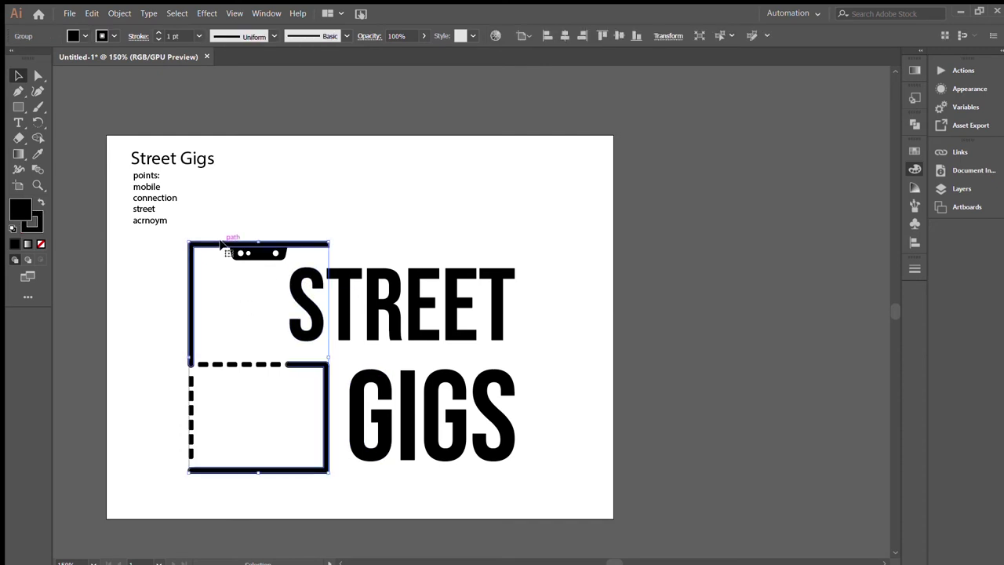
{"action": "left_click", "coordinate": [440, 185]}
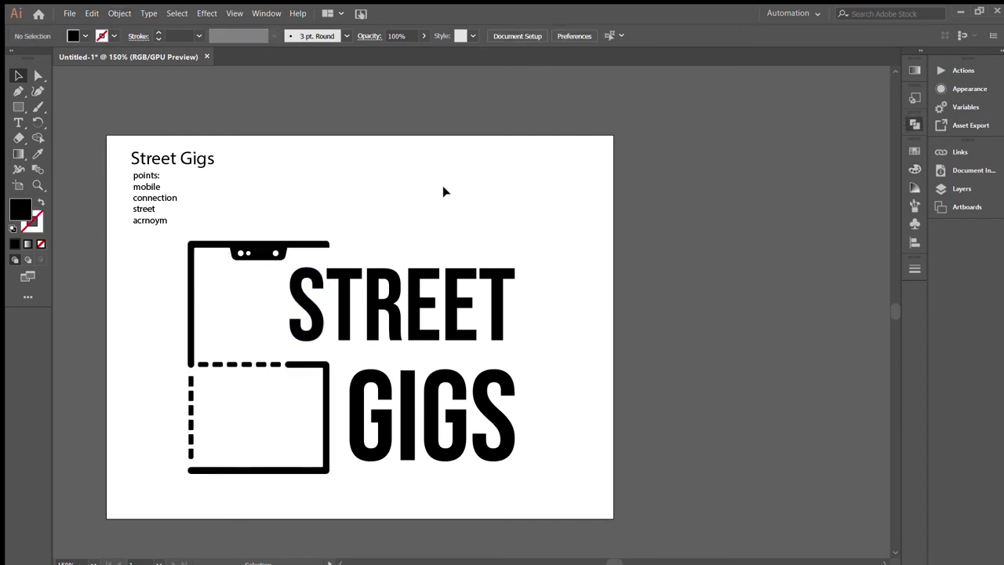
{"action": "scroll", "coordinate": [443, 193], "scroll_direction": "up", "scroll_amount": 5}
Draw a circle above the phone with smaller concentric copies, viewed in Outline mode.
{"action": "mouse_move", "coordinate": [226, 260]}
{"action": "left_mouse_down"}
{"action": "mouse_move", "coordinate": [166, 430]}
{"action": "mouse_move", "coordinate": [4, 419]}
{"action": "left_mouse_up"}
{"action": "key", "text": "l"}
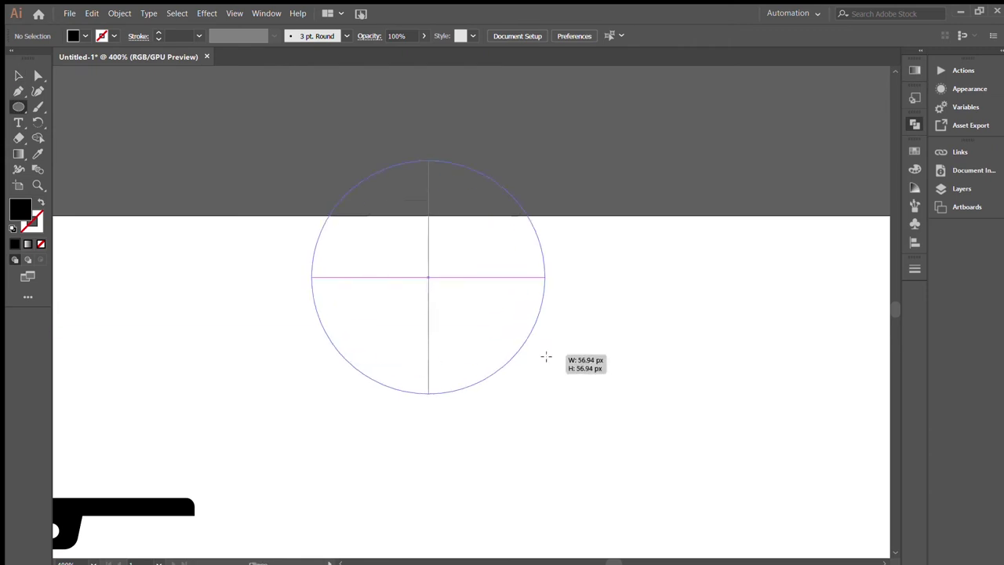
{"action": "left_click_drag", "start_coordinate": [426, 275], "coordinate": [541, 390]}
{"action": "key", "text": "v"}
{"action": "left_click_drag", "start_coordinate": [544, 160], "coordinate": [526, 177]}
{"action": "left_click_drag", "start_coordinate": [527, 177], "coordinate": [474, 229]}
{"action": "key", "text": "ctrl+y"}
{"action": "left_click", "coordinate": [430, 281]}
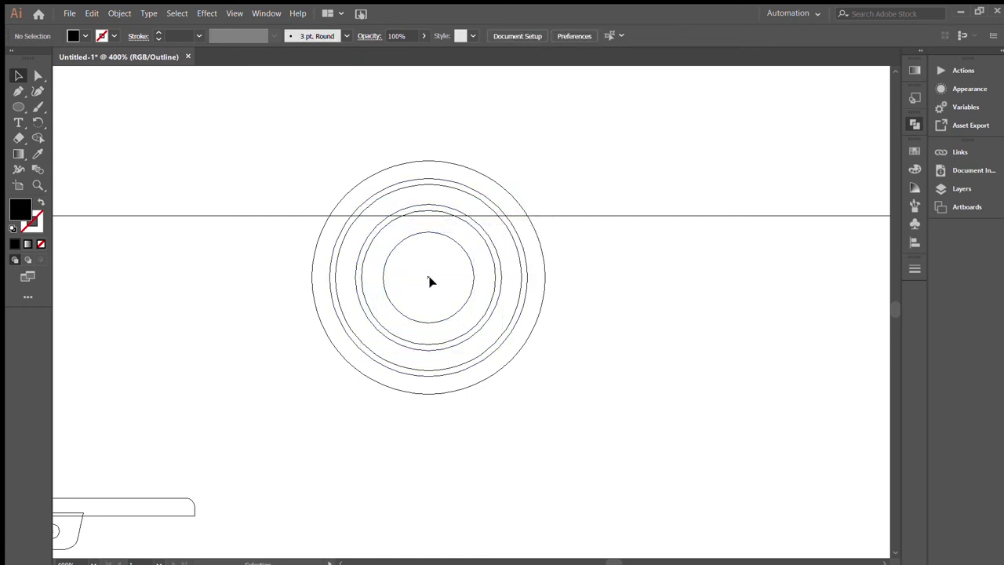
Draw a guide path to the circles' centre, adjust the circle sizes, and select everything.
{"action": "left_click", "coordinate": [427, 150]}
{"action": "left_click", "coordinate": [428, 276]}
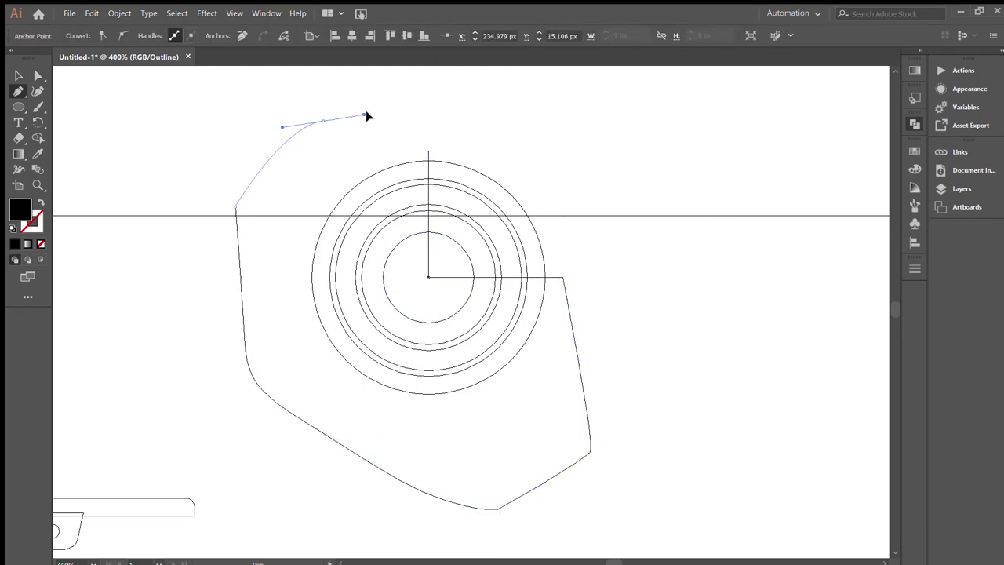
{"action": "left_click", "coordinate": [384, 111]}
{"action": "left_click", "coordinate": [428, 150]}
{"action": "key", "text": "v"}
{"action": "left_click", "coordinate": [513, 146]}
{"action": "left_click_drag", "start_coordinate": [478, 235], "coordinate": [468, 241]}
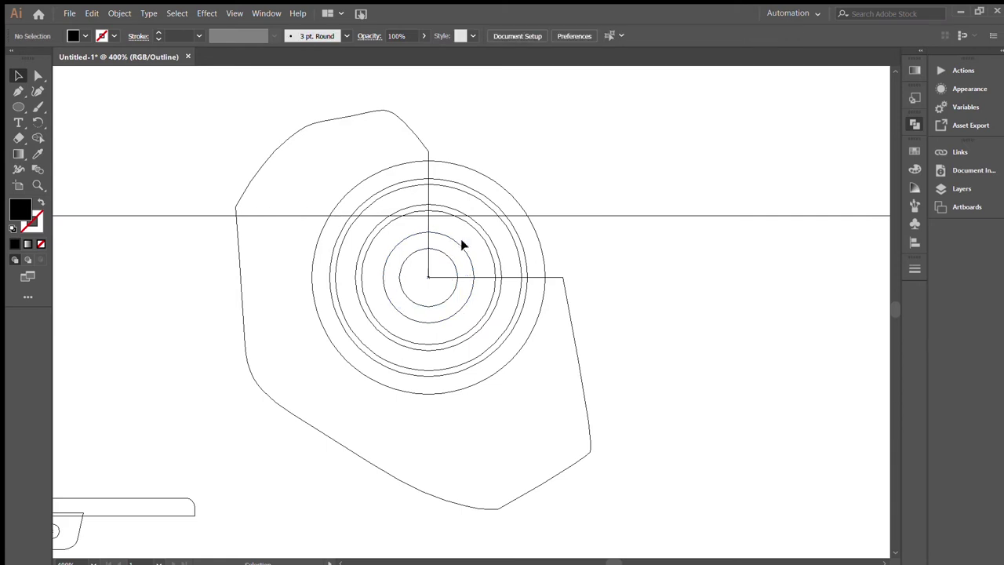
{"action": "left_click", "coordinate": [478, 235]}
{"action": "left_click_drag", "start_coordinate": [496, 210], "coordinate": [498, 207]}
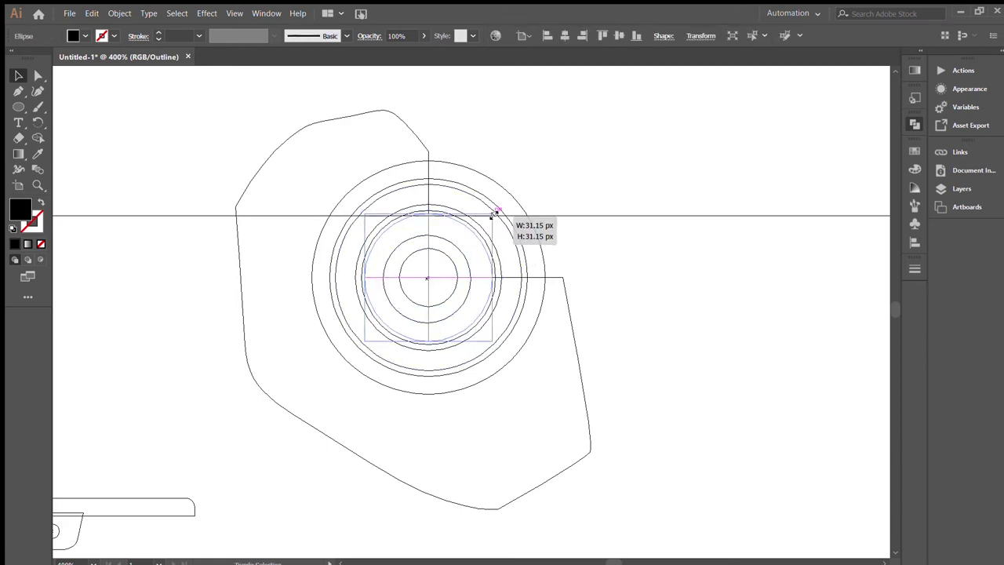
{"action": "left_click", "coordinate": [533, 174]}
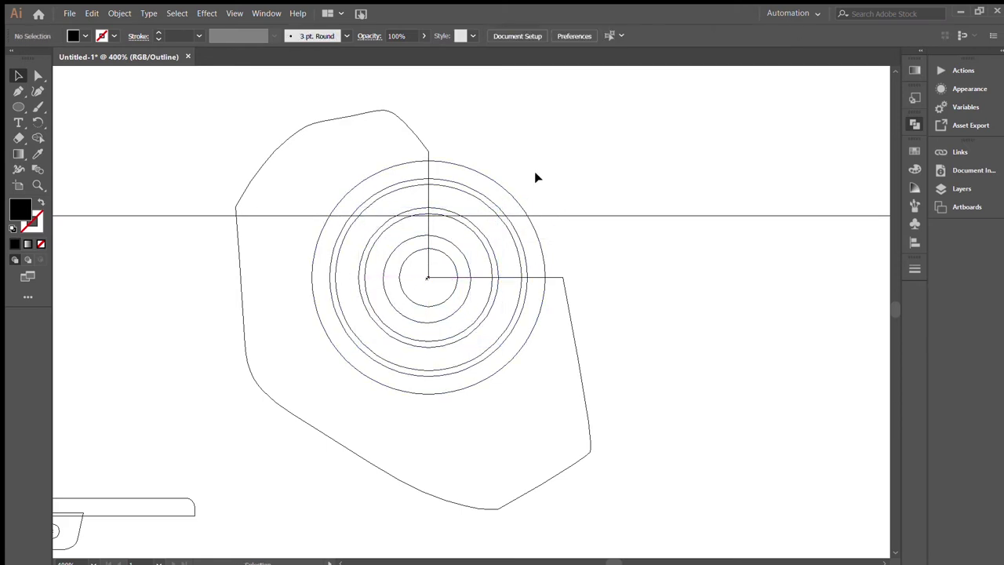
{"action": "left_click_drag", "start_coordinate": [533, 174], "coordinate": [363, 306]}
Delete circle regions with Shape Builder, leaving three quarter-ring arcs.
{"action": "key", "text": "shift+m"}
{"action": "left_click_drag", "start_coordinate": [385, 262], "coordinate": [481, 268]}
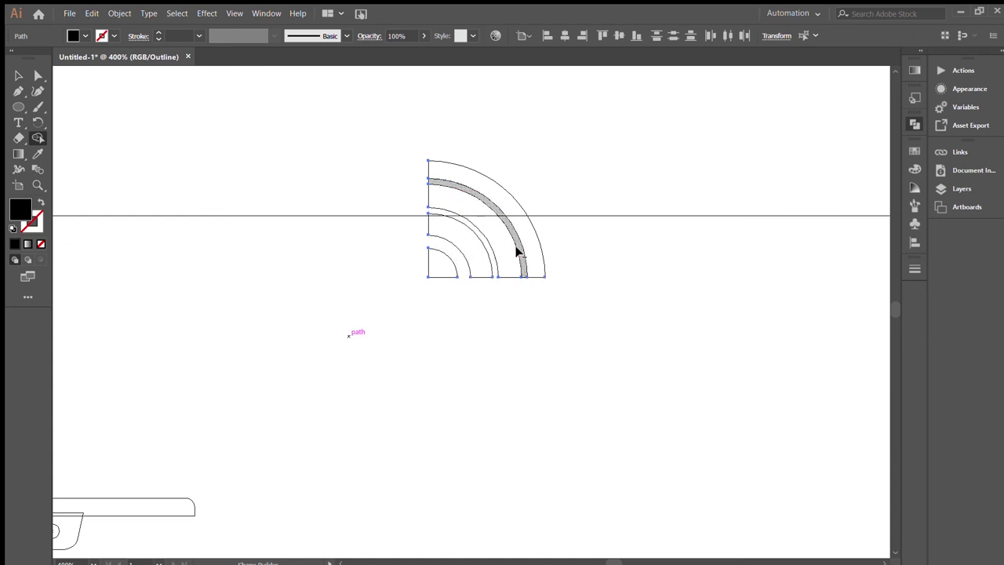
{"action": "key", "text": "v"}
{"action": "key", "text": "ctrl+y"}
{"action": "left_click", "coordinate": [431, 264]}
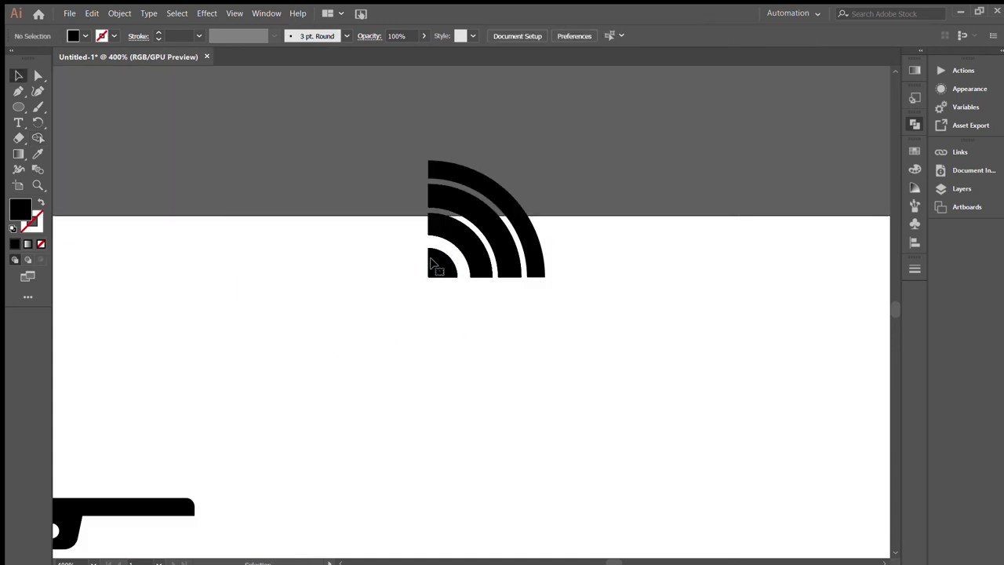
{"action": "left_click", "coordinate": [402, 255]}
Add a small dot circle at the arcs' corner, then group and cut the Wi-Fi icon.
{"action": "key", "text": "l"}
{"action": "mouse_move", "coordinate": [428, 276]}
{"action": "left_mouse_down"}
{"action": "mouse_move", "coordinate": [446, 294]}
{"action": "mouse_move", "coordinate": [430, 284]}
{"action": "left_mouse_up"}
{"action": "key", "text": "v"}
{"action": "left_click", "coordinate": [479, 235]}
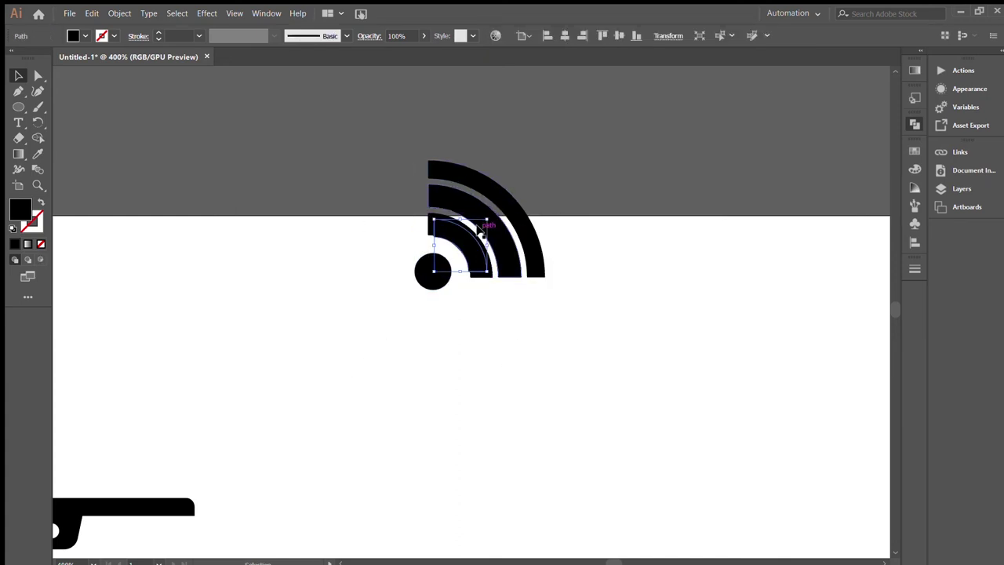
{"action": "left_click", "coordinate": [491, 297]}
{"action": "left_click_drag", "start_coordinate": [437, 280], "coordinate": [439, 277]}
{"action": "key", "text": "ctrl+a"}
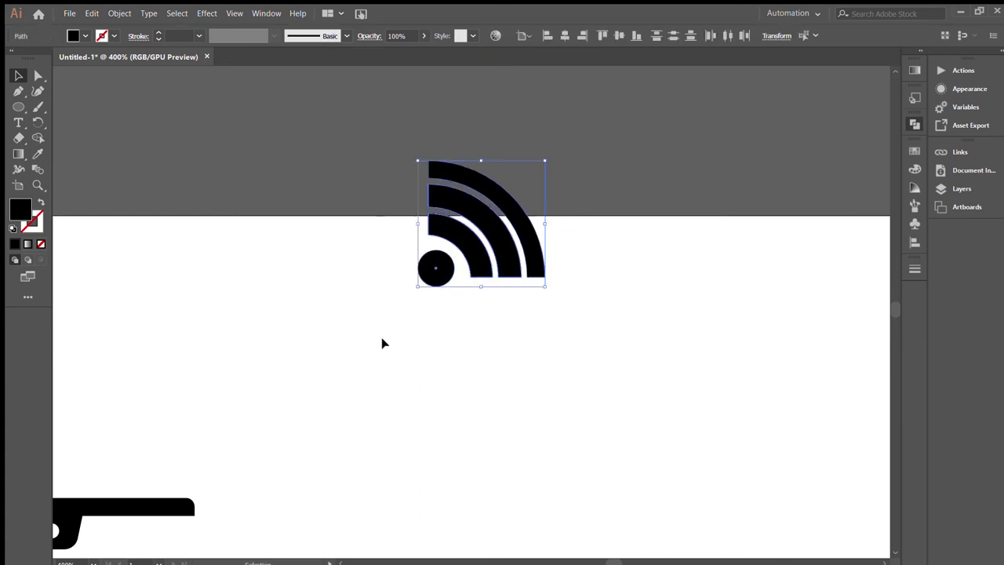
{"action": "left_click", "coordinate": [759, 153]}
{"action": "key", "text": "ctrl+a"}
{"action": "key", "text": "ctrl+x"}
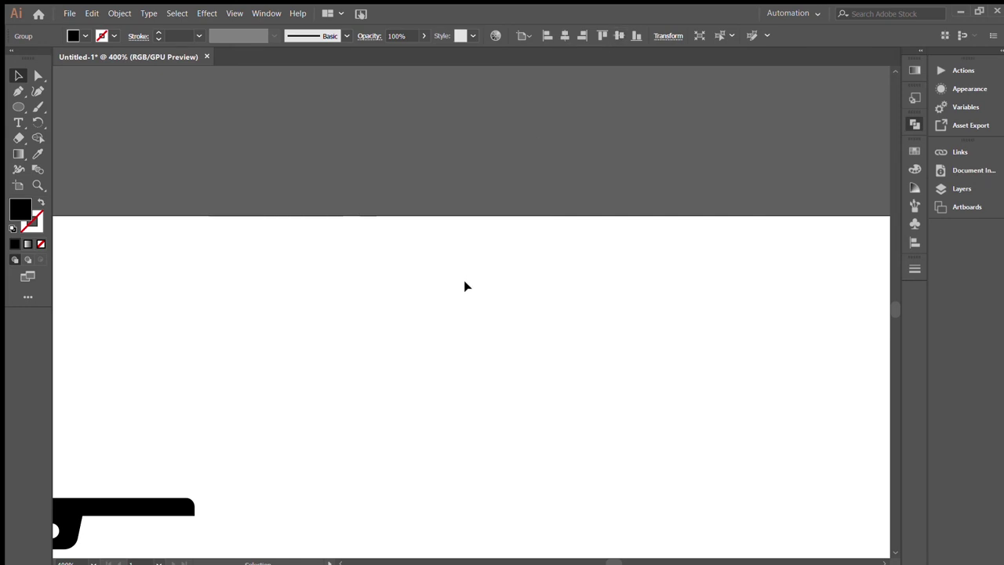
Paste the Wi-Fi icon, rotate it 90°, scale it down and place it on the outline's top-left corner.
{"action": "key", "text": "ctrl+v"}
{"action": "scroll", "coordinate": [731, 128], "scroll_direction": "down", "scroll_amount": 5}
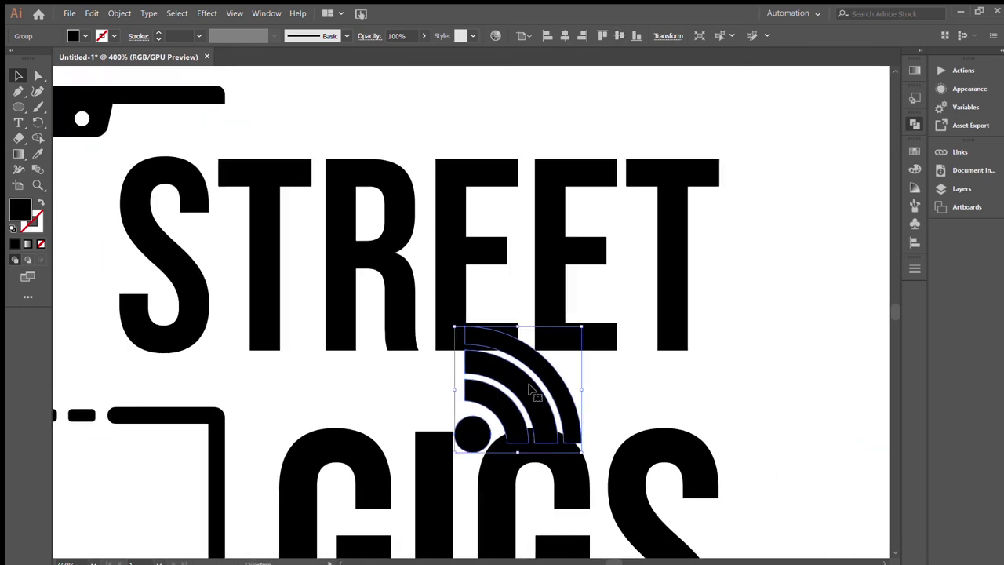
{"action": "left_click_drag", "start_coordinate": [582, 323], "coordinate": [417, 350]}
{"action": "left_click_drag", "start_coordinate": [518, 392], "coordinate": [455, 199]}
{"action": "left_click_drag", "start_coordinate": [515, 258], "coordinate": [484, 227]}
{"action": "left_click_drag", "start_coordinate": [453, 190], "coordinate": [459, 174]}
{"action": "scroll", "coordinate": [460, 174], "scroll_direction": "up", "scroll_amount": 3}
{"action": "mouse_move", "coordinate": [695, 341]}
{"action": "left_mouse_down"}
{"action": "mouse_move", "coordinate": [331, 188]}
{"action": "mouse_move", "coordinate": [426, 253]}
{"action": "left_mouse_up"}
Draw a white square at the outline's corner behind the Wi-Fi icon.
{"action": "key", "text": "m"}
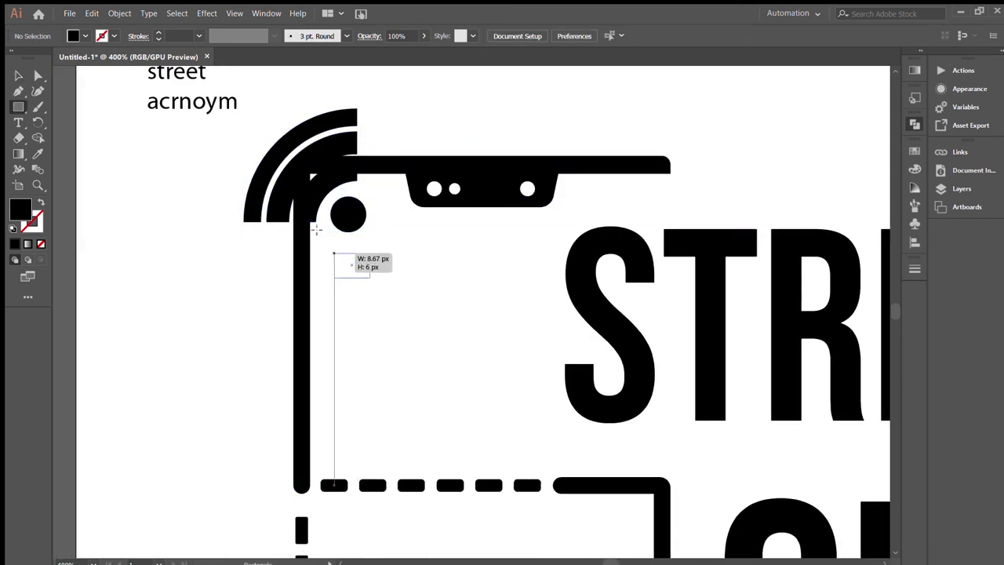
{"action": "left_click_drag", "start_coordinate": [331, 196], "coordinate": [369, 377]}
{"action": "scroll", "coordinate": [302, 202], "scroll_direction": "up", "scroll_amount": 3}
{"action": "left_click_drag", "start_coordinate": [302, 202], "coordinate": [325, 192]}
{"action": "key", "text": "i"}
{"action": "left_click", "coordinate": [514, 101]}
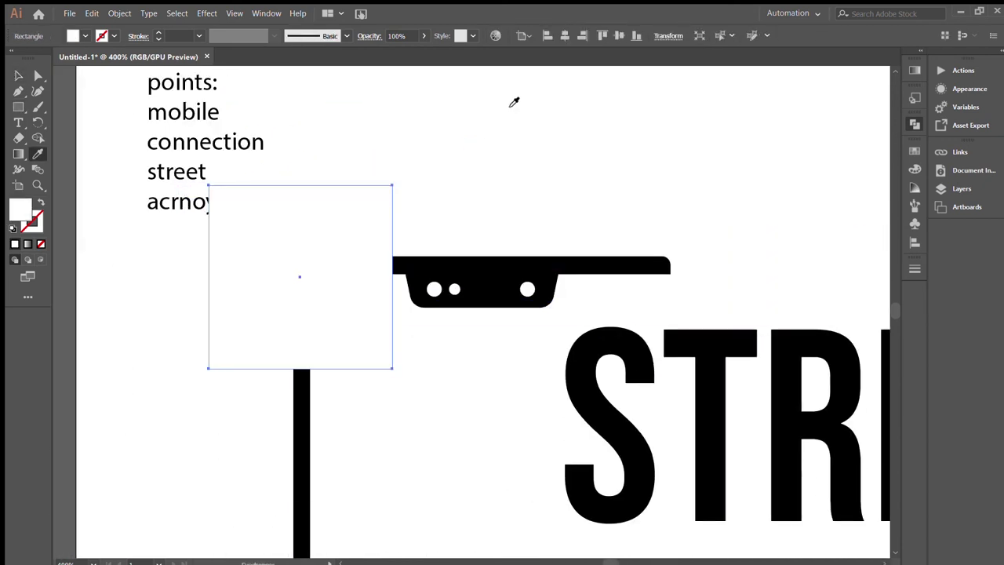
{"action": "key", "text": "ctrl+bracketleft"}
{"action": "key", "text": "Delete"}
{"action": "key", "text": "v"}
Try scaling the icon up, undo it, and delete the white square.
{"action": "left_click", "coordinate": [363, 331]}
{"action": "left_click_drag", "start_coordinate": [372, 344], "coordinate": [381, 353]}
{"action": "left_click", "coordinate": [384, 357]}
{"action": "scroll", "coordinate": [421, 294], "scroll_direction": "down", "scroll_amount": 5}
{"action": "scroll", "coordinate": [425, 298], "scroll_direction": "up", "scroll_amount": 5}
{"action": "key", "text": "ctrl+z"}
{"action": "key", "text": "ctrl+z"}
{"action": "key", "text": "ctrl+z"}
{"action": "left_click", "coordinate": [305, 241]}
{"action": "key", "text": "Delete"}
Check the corner anchors and delete the Street Gigs notes text from the artboard.
{"action": "key", "text": "a"}
{"action": "left_click", "coordinate": [229, 268]}
{"action": "left_click", "coordinate": [318, 168]}
{"action": "left_click", "coordinate": [396, 311]}
{"action": "key", "text": "ctrl+minus"}
{"action": "key", "text": "ctrl+minus"}
{"action": "key", "text": "ctrl+minus"}
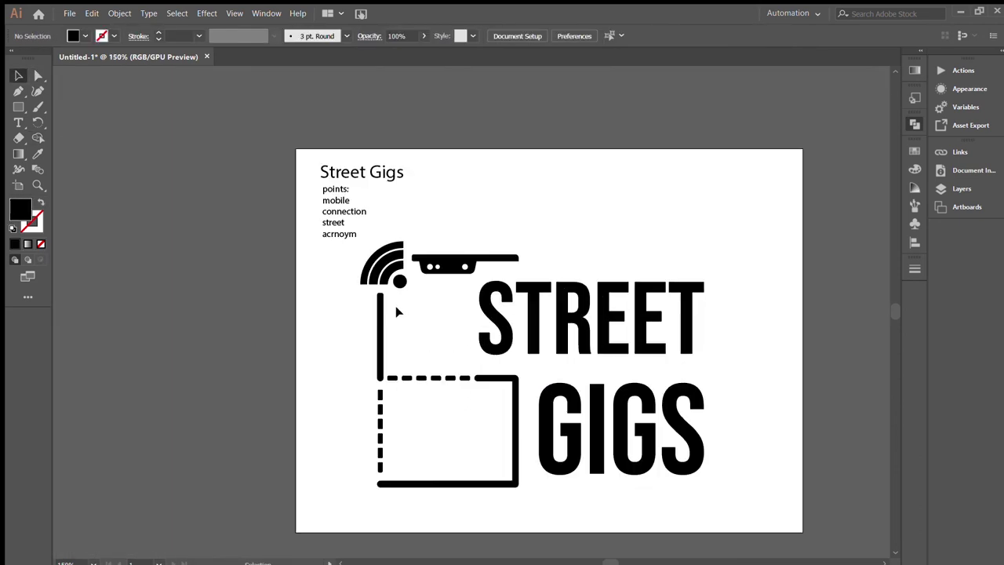
{"action": "left_click", "coordinate": [259, 153]}
{"action": "key", "text": "Delete"}
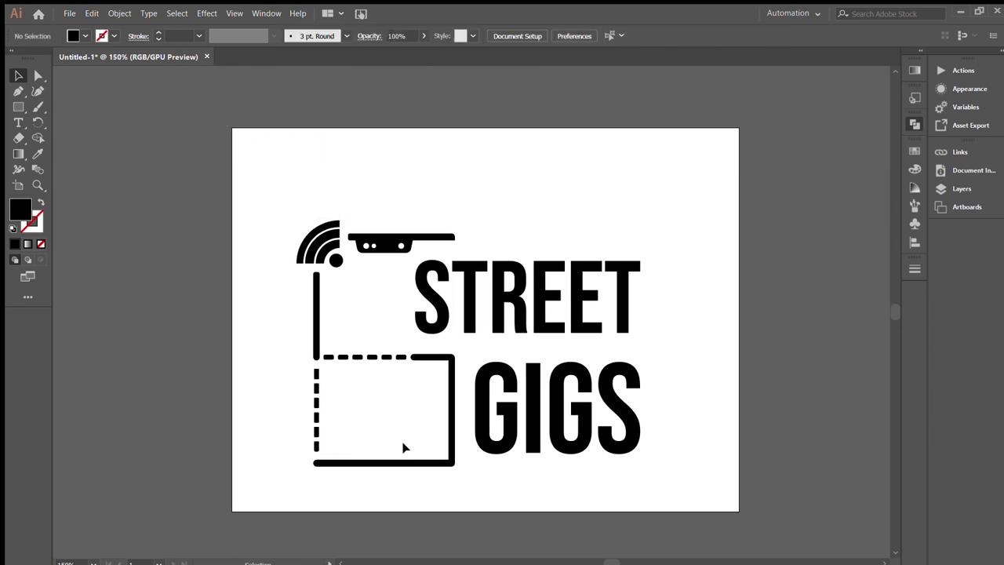
Inspect the vertical line's bottom anchor at the dashed corner.
{"action": "key", "text": "ctrl+plus"}
{"action": "key", "text": "ctrl+plus"}
{"action": "key", "text": "ctrl+plus"}
{"action": "left_click", "coordinate": [345, 270]}
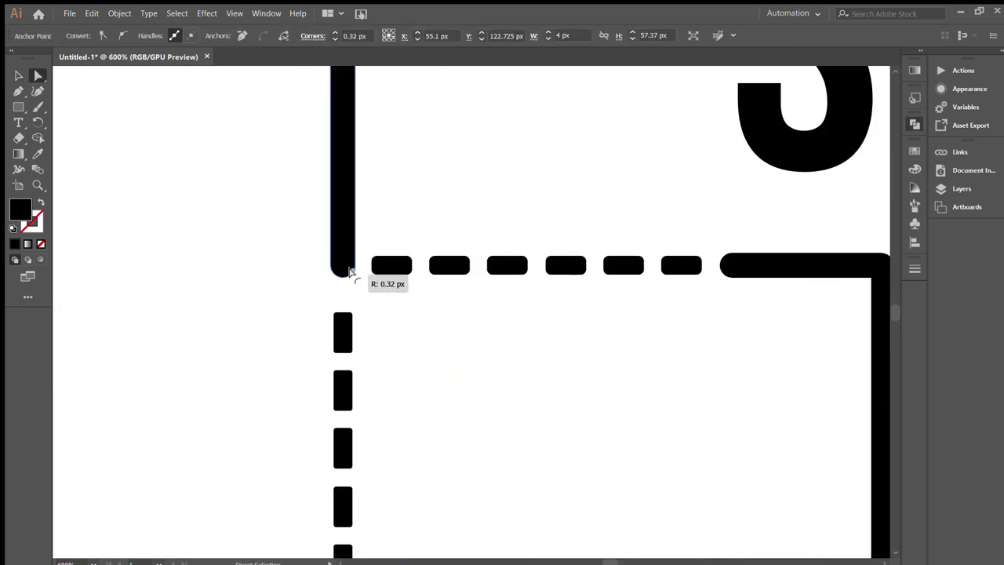
{"action": "left_click", "coordinate": [448, 363]}
{"action": "key", "text": "v"}
{"action": "key", "text": "ctrl+minus"}
{"action": "key", "text": "ctrl+minus"}
{"action": "key", "text": "ctrl+minus"}
{"action": "key", "text": "ctrl+minus"}
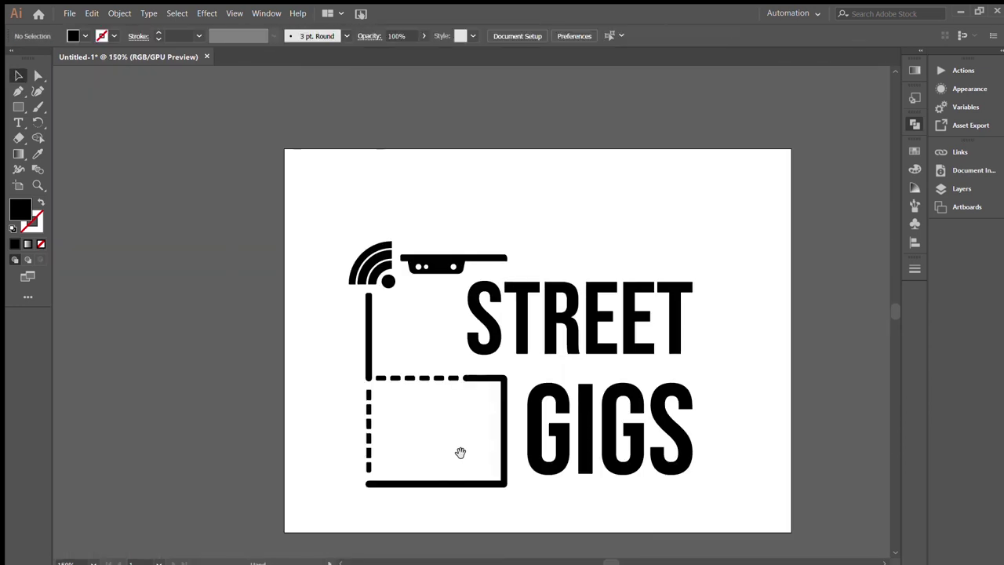
{"action": "left_click", "coordinate": [612, 396]}
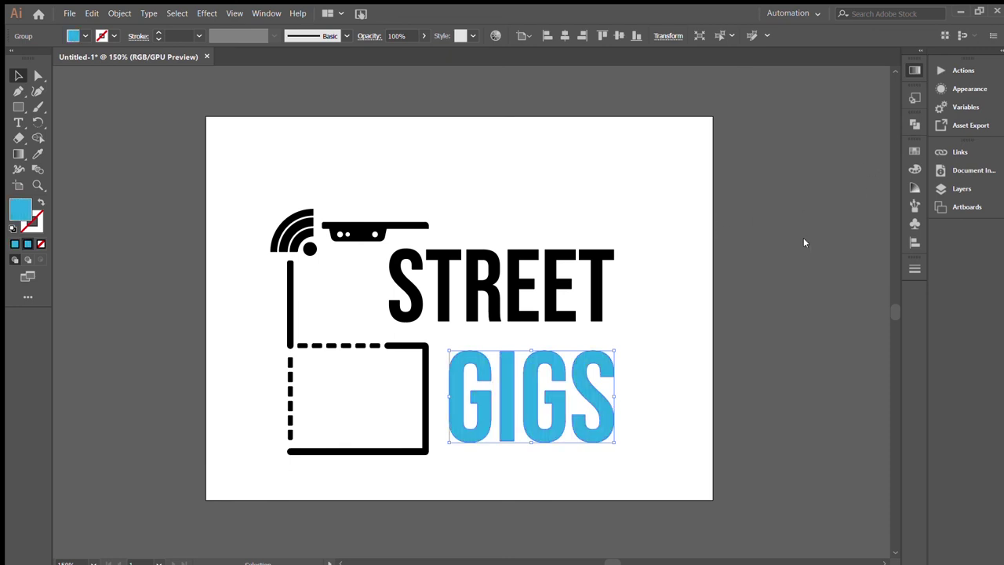
Eyedropper the blue GIGS gradient onto the Wi-Fi icon, keeping its dot black.
{"action": "left_click", "coordinate": [674, 392]}
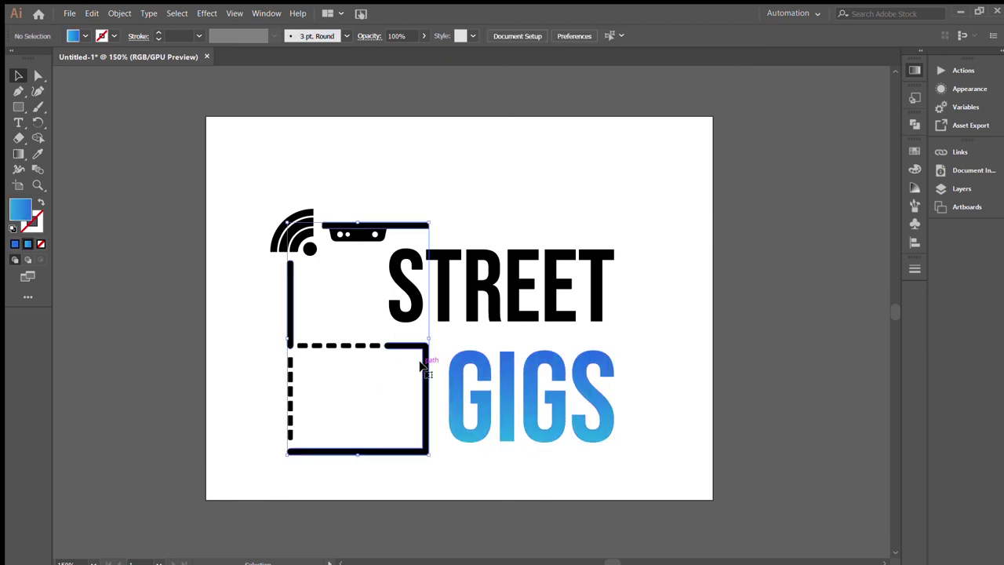
{"action": "left_click", "coordinate": [305, 237]}
{"action": "key", "text": "i"}
{"action": "left_click", "coordinate": [461, 366]}
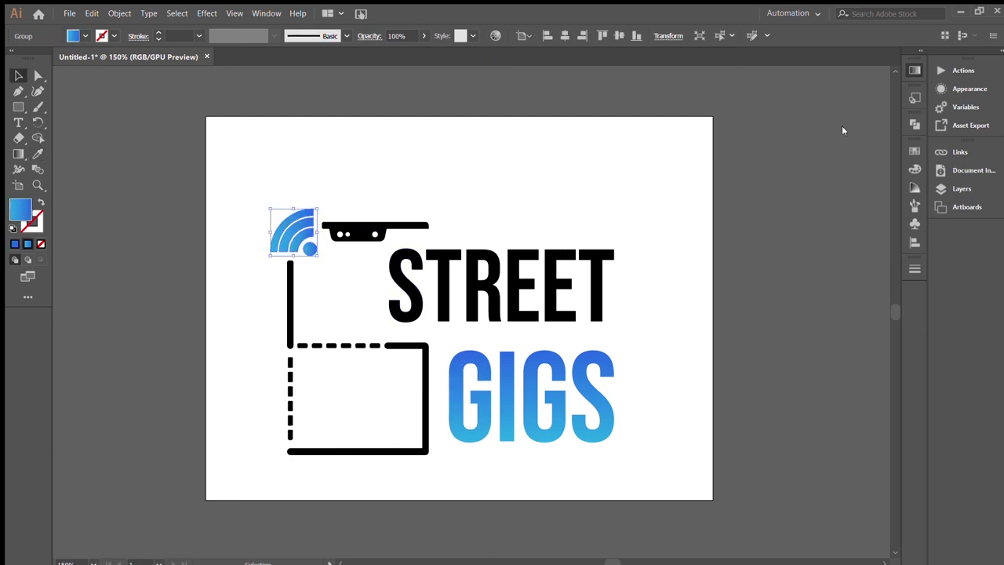
{"action": "left_click", "coordinate": [309, 248]}
{"action": "left_click", "coordinate": [357, 296]}
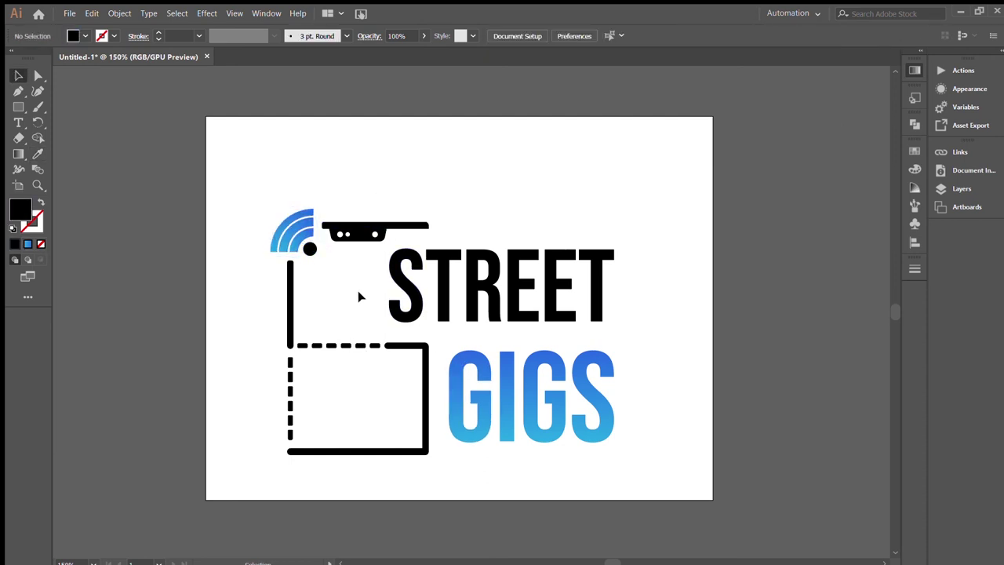
Give the solid lower-right bracket the GIGS gradient, leaving the dashed lines black.
{"action": "left_click", "coordinate": [337, 345]}
{"action": "left_click", "coordinate": [290, 400], "text": "shift"}
{"action": "left_click", "coordinate": [363, 391]}
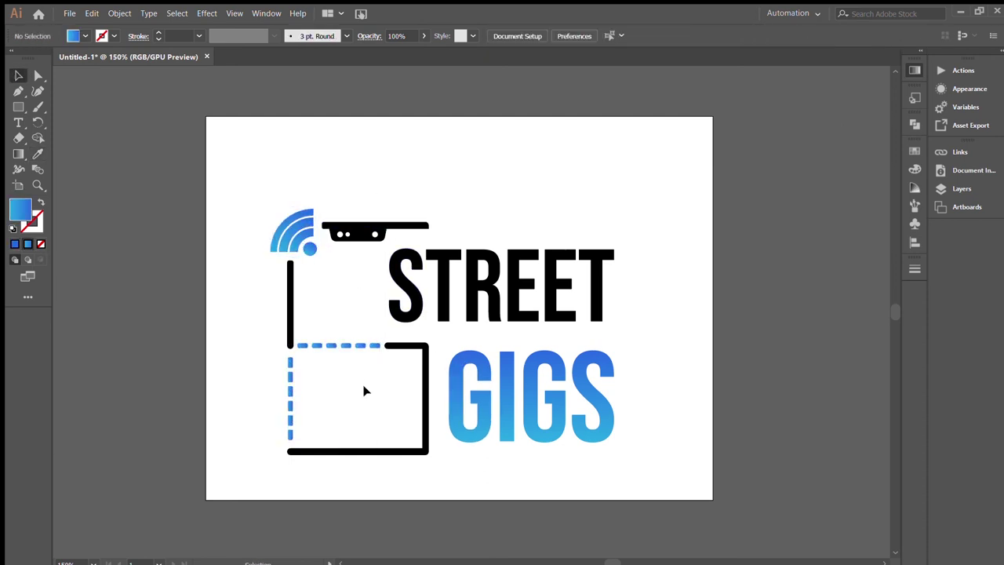
{"action": "left_click", "coordinate": [387, 451]}
{"action": "key", "text": "i"}
{"action": "left_click", "coordinate": [463, 401]}
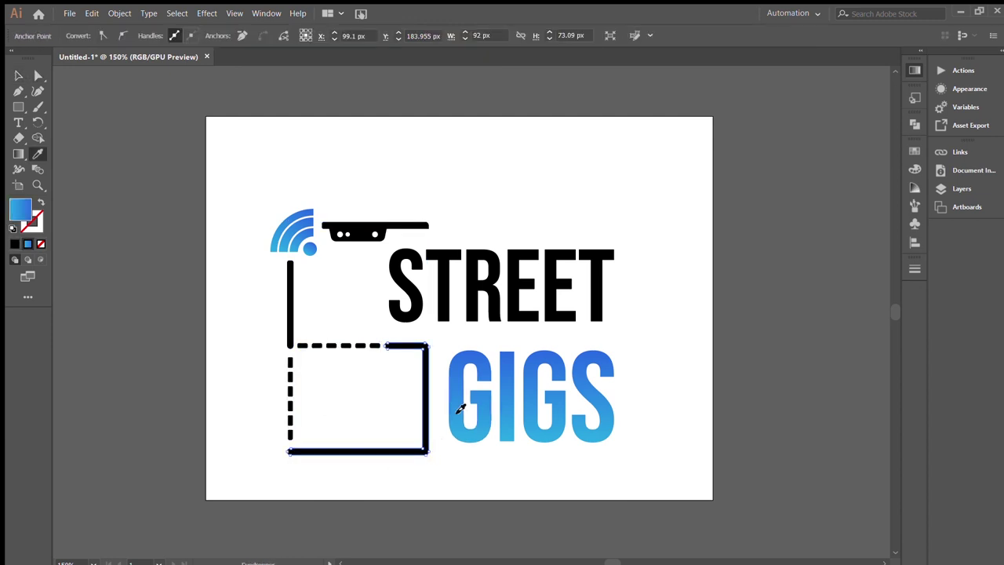
{"action": "left_click", "coordinate": [480, 481]}
Check the blue bracket path and reverse the direction of the GIGS gradient.
{"action": "left_click", "coordinate": [426, 432]}
{"action": "key", "text": "a"}
{"action": "left_click", "coordinate": [427, 417]}
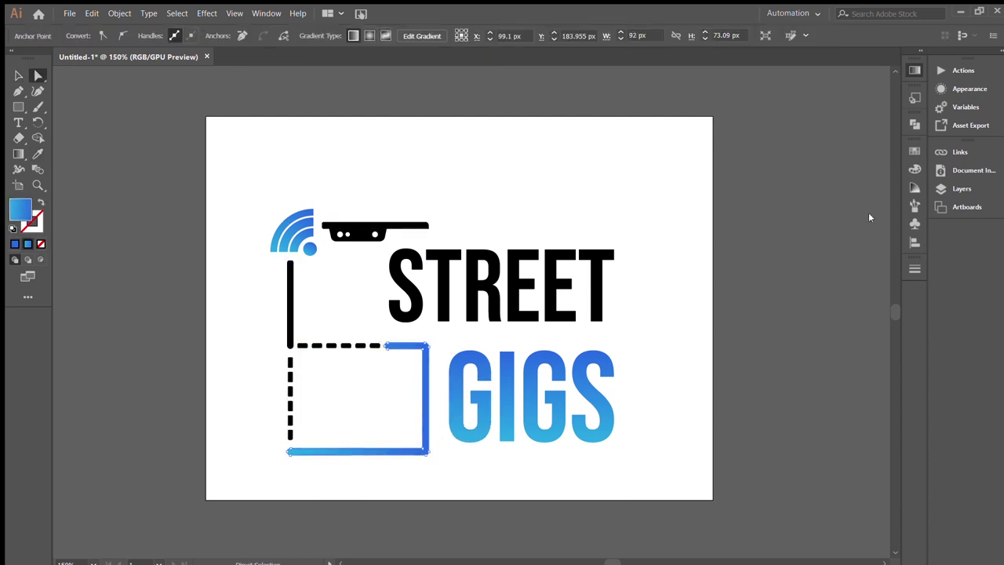
{"action": "left_click", "coordinate": [759, 130]}
{"action": "left_click", "coordinate": [455, 403]}
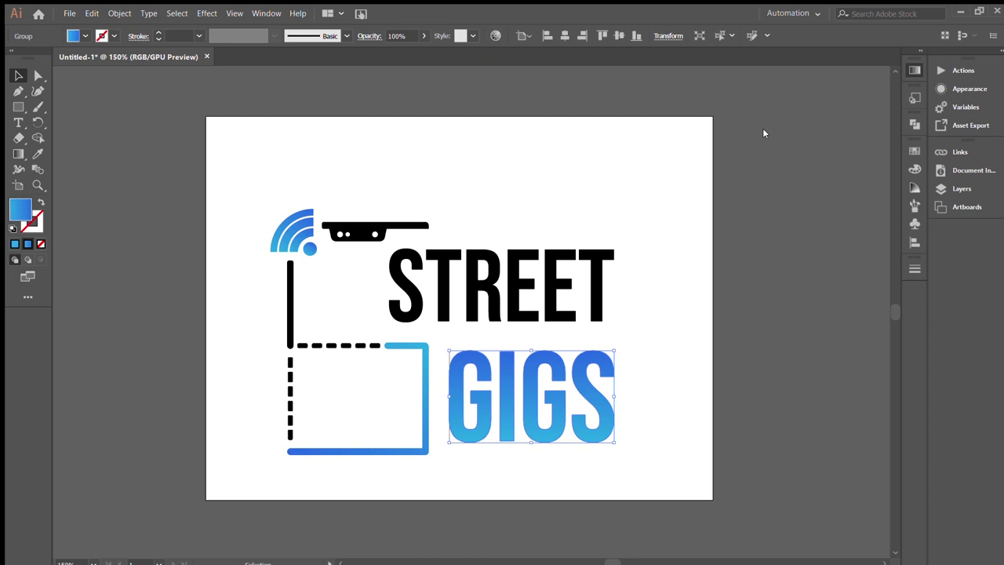
{"action": "left_click", "coordinate": [686, 297]}
{"action": "left_click_drag", "start_coordinate": [295, 380], "coordinate": [337, 341]}
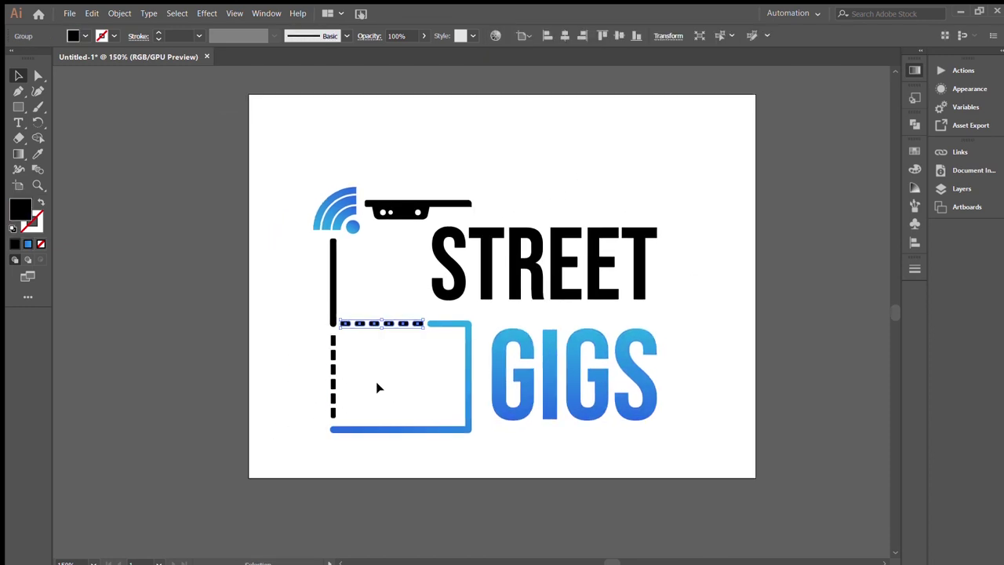
Scale the blue Wi-Fi icon up slightly.
{"action": "left_click", "coordinate": [435, 381]}
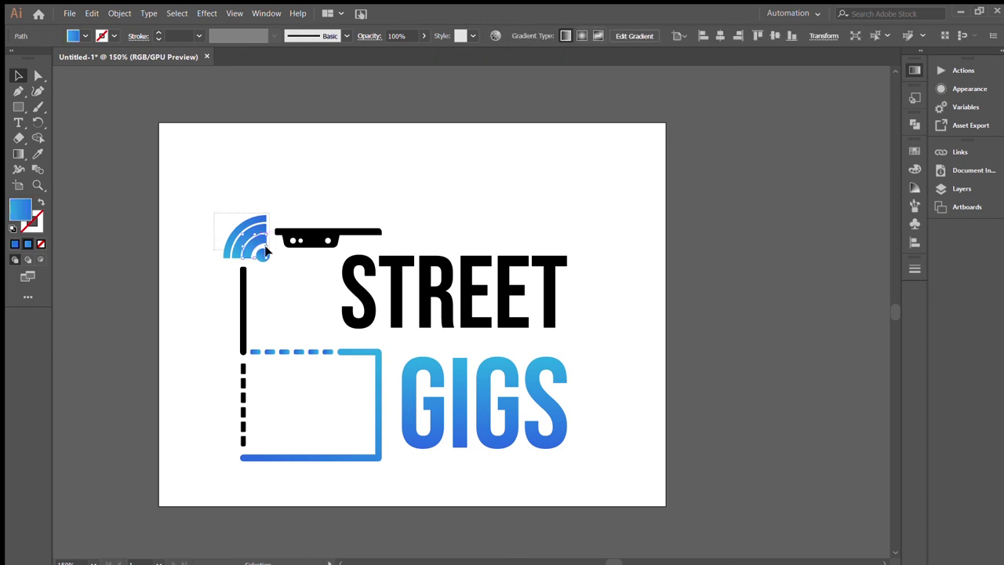
{"action": "left_click", "coordinate": [267, 256]}
{"action": "left_click_drag", "start_coordinate": [269, 260], "coordinate": [276, 265]}
{"action": "left_click", "coordinate": [316, 290]}
Select the whole logo and centre it horizontally and vertically on the artboard.
{"action": "left_click", "coordinate": [251, 248]}
{"action": "key", "text": "ctrl+a"}
{"action": "left_click", "coordinate": [518, 35]}
{"action": "left_click", "coordinate": [565, 35]}
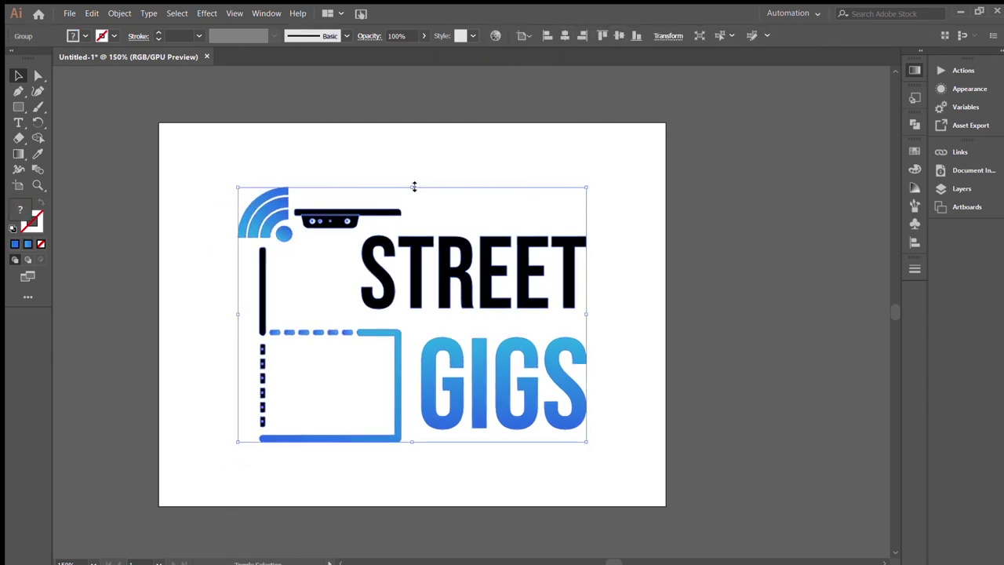
{"action": "left_click", "coordinate": [479, 157]}
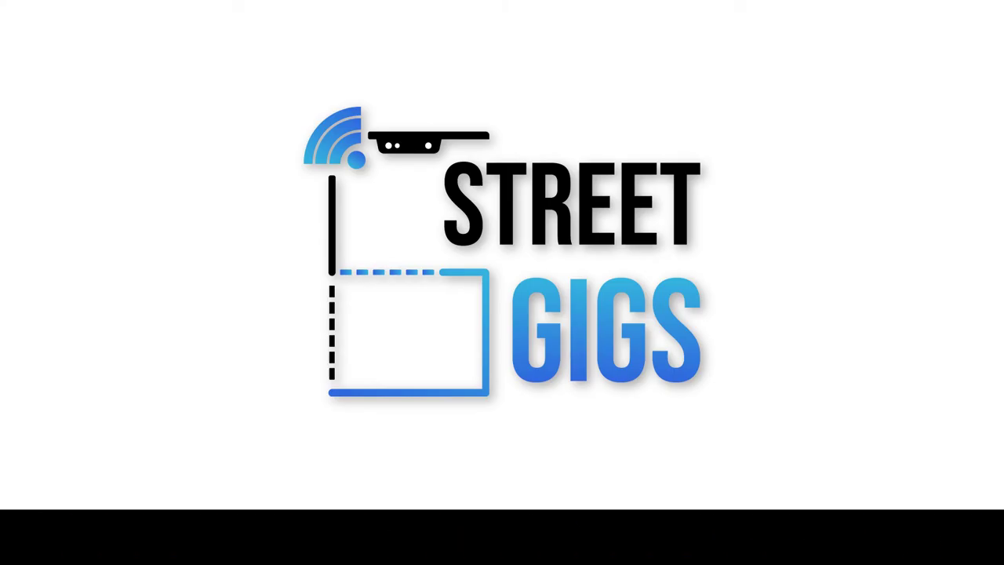